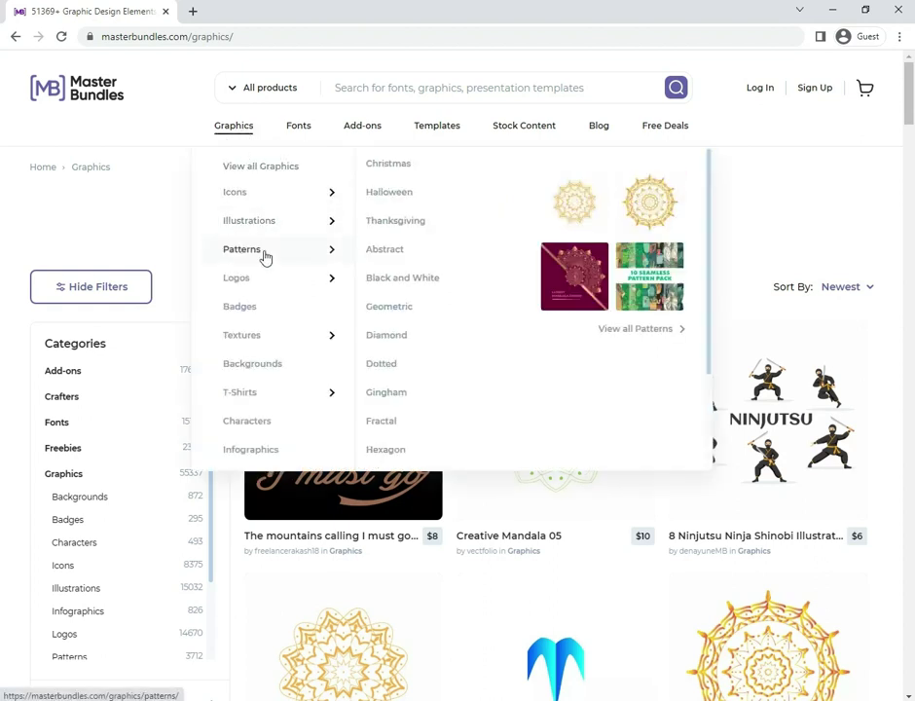
- Browse the Graphics listings to find the mountains-calling T-shirt design
{"action": "mouse_move", "coordinate": [263, 289]}
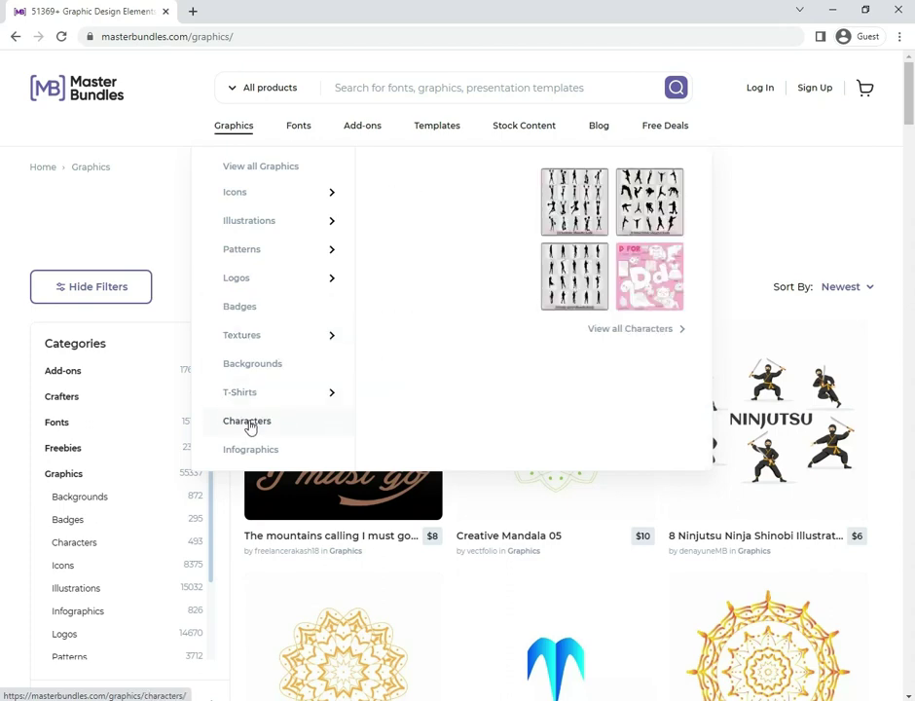
{"action": "mouse_move", "coordinate": [255, 394]}
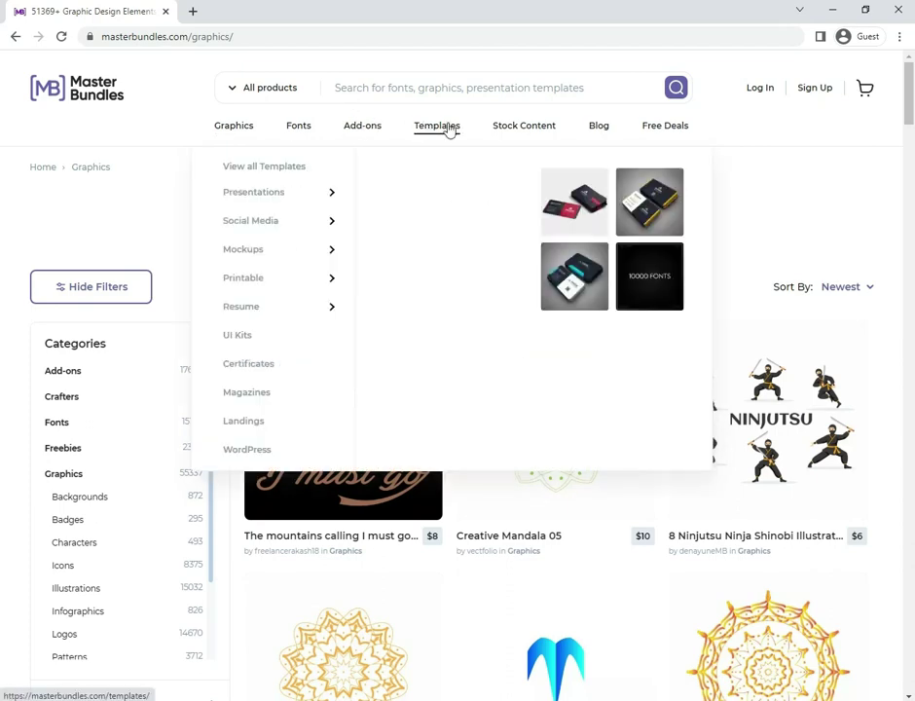
{"action": "mouse_move", "coordinate": [551, 134]}
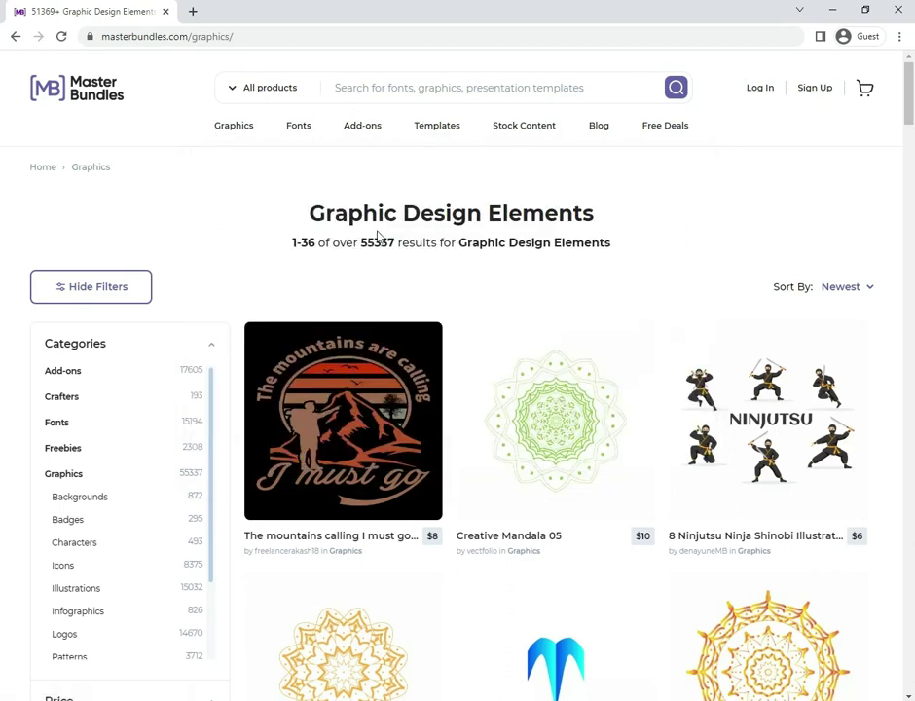
{"action": "scroll", "coordinate": [234, 243], "scroll_direction": "down", "scroll_amount": 3}
- Open 'The mountains calling I must go' T-shirt design page and scroll through it
{"action": "left_click", "coordinate": [331, 233]}
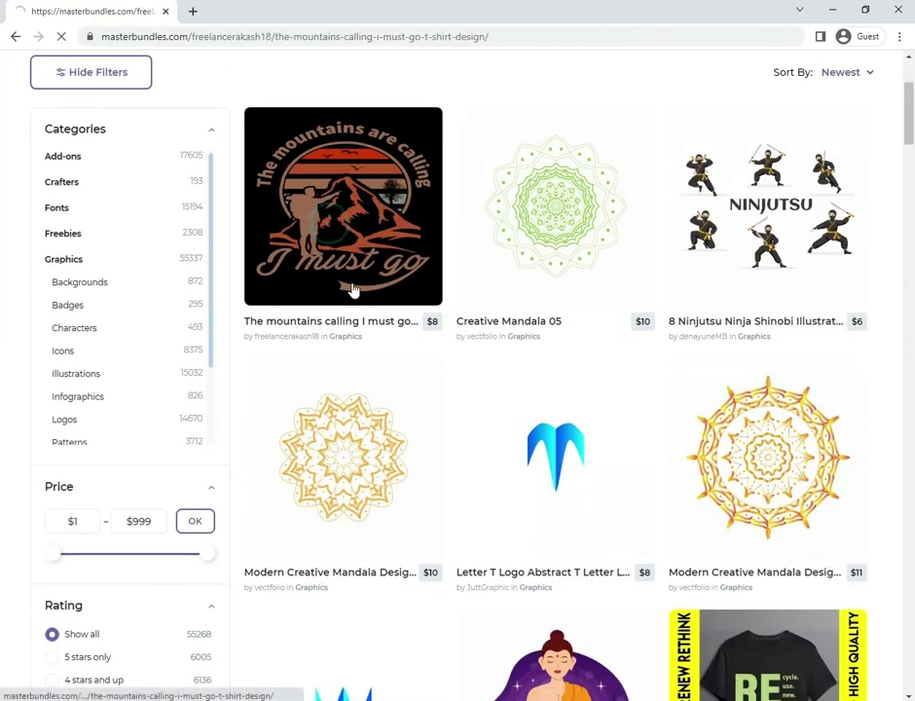
{"action": "scroll", "coordinate": [390, 362], "scroll_direction": "down", "scroll_amount": 2}
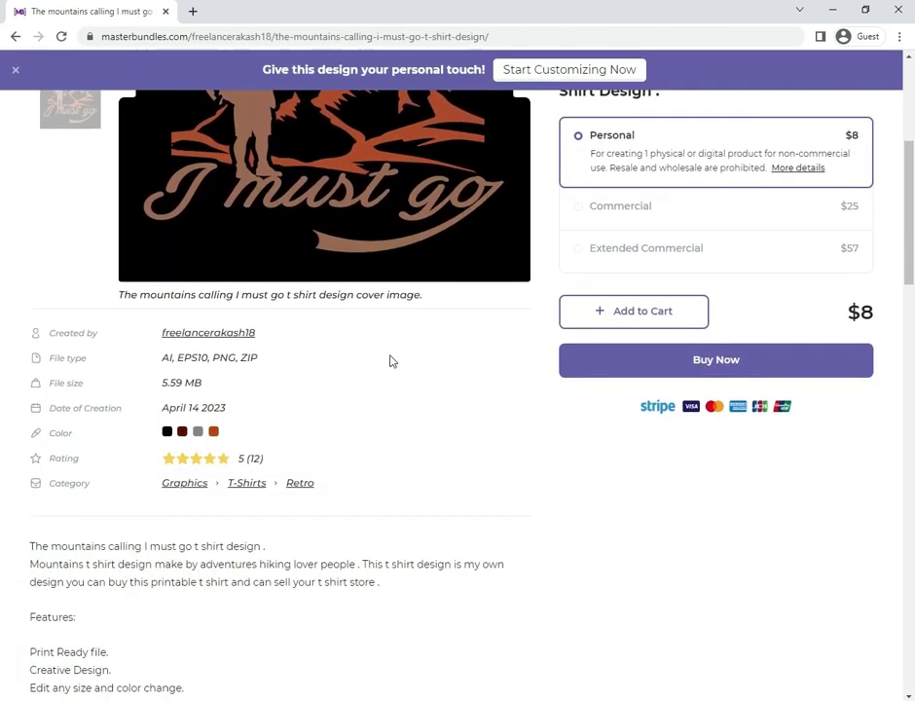
{"action": "scroll", "coordinate": [335, 429], "scroll_direction": "down", "scroll_amount": 3}
{"action": "scroll", "coordinate": [342, 403], "scroll_direction": "up", "scroll_amount": 4}
{"action": "scroll", "coordinate": [342, 403], "scroll_direction": "up", "scroll_amount": 2}
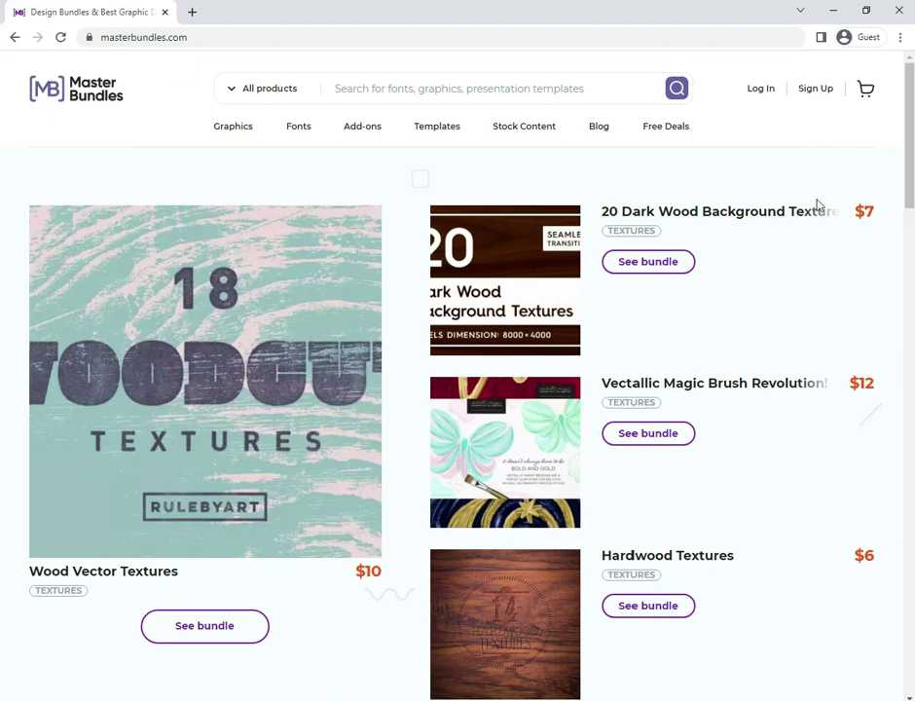
- Open the Sign Up registration form
{"action": "left_click", "coordinate": [818, 92]}
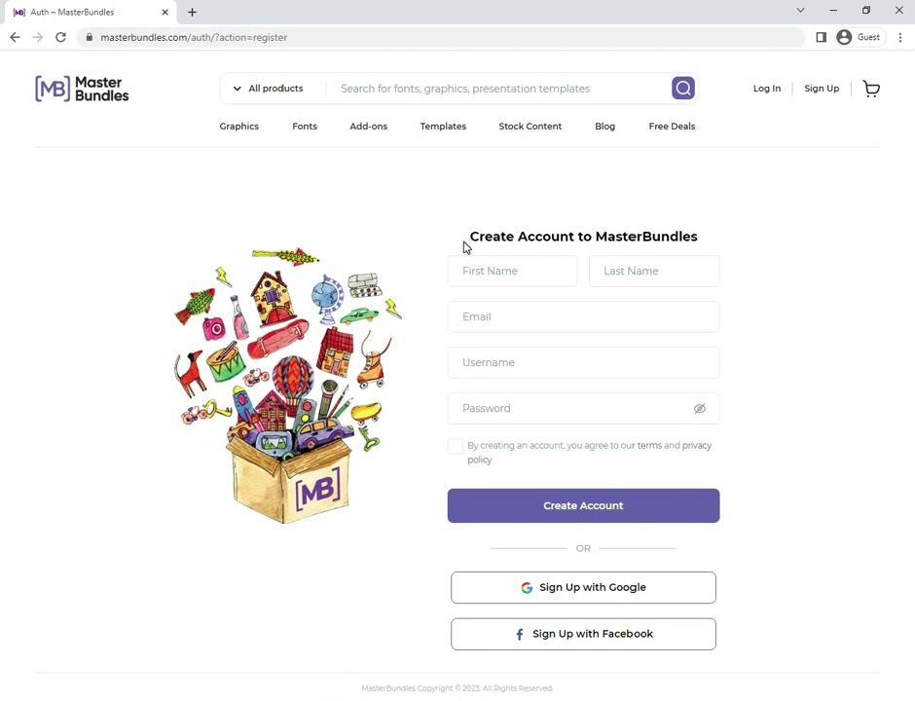
{"action": "left_click_drag", "start_coordinate": [462, 238], "coordinate": [758, 487]}
{"action": "left_click", "coordinate": [764, 462]}
- Read through the Terms of Use page, then go back to the registration form
{"action": "left_click", "coordinate": [649, 446]}
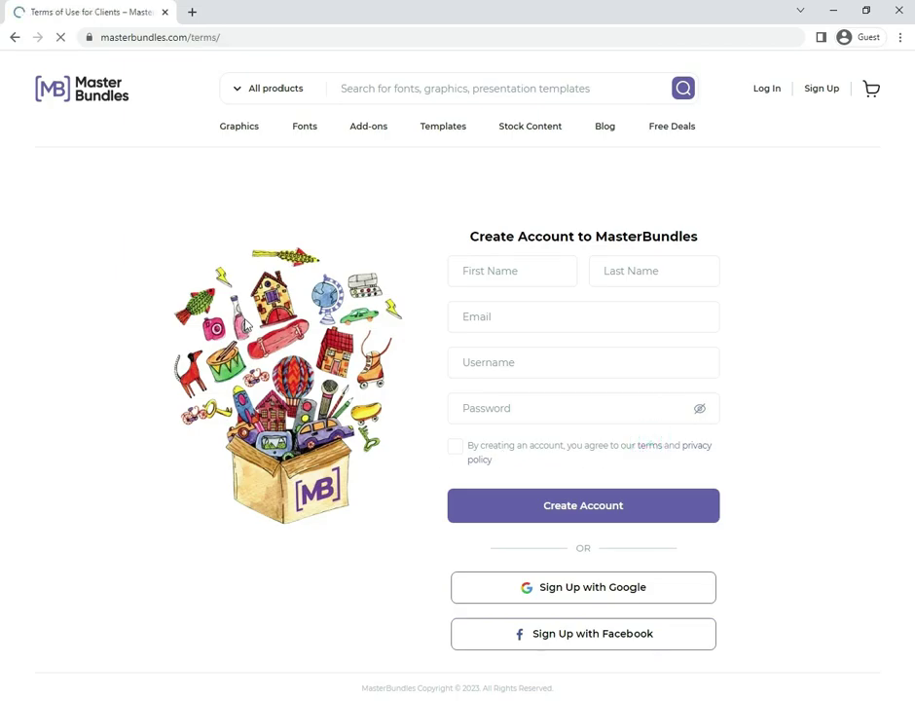
{"action": "scroll", "coordinate": [297, 336], "scroll_direction": "down", "scroll_amount": 10}
{"action": "scroll", "coordinate": [297, 336], "scroll_direction": "down", "scroll_amount": 10}
{"action": "scroll", "coordinate": [297, 336], "scroll_direction": "down", "scroll_amount": 10}
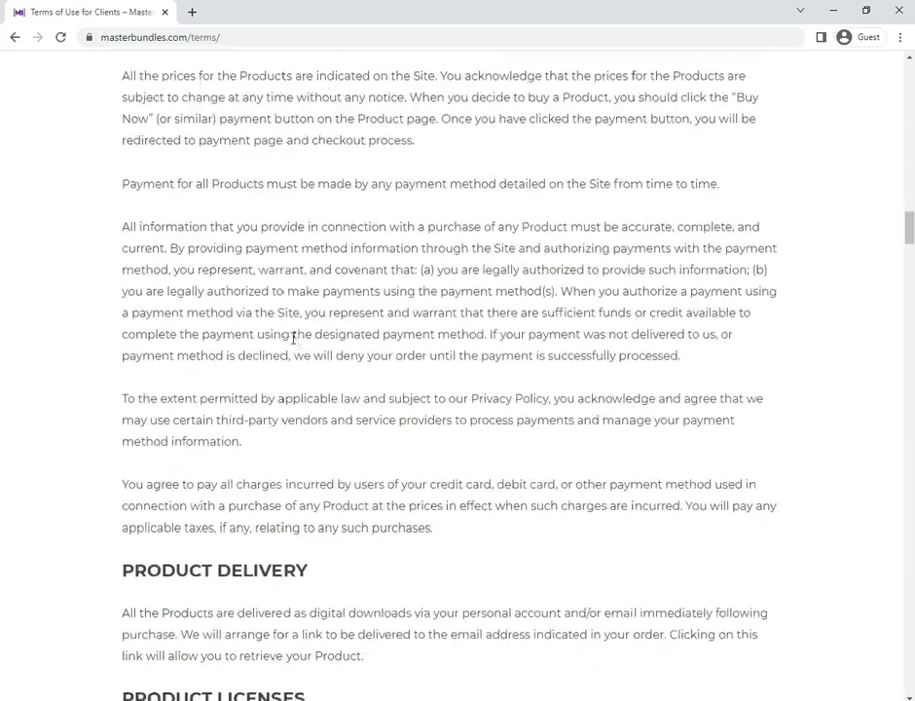
{"action": "scroll", "coordinate": [35, 115], "scroll_direction": "down", "scroll_amount": 10}
{"action": "left_click", "coordinate": [15, 38]}
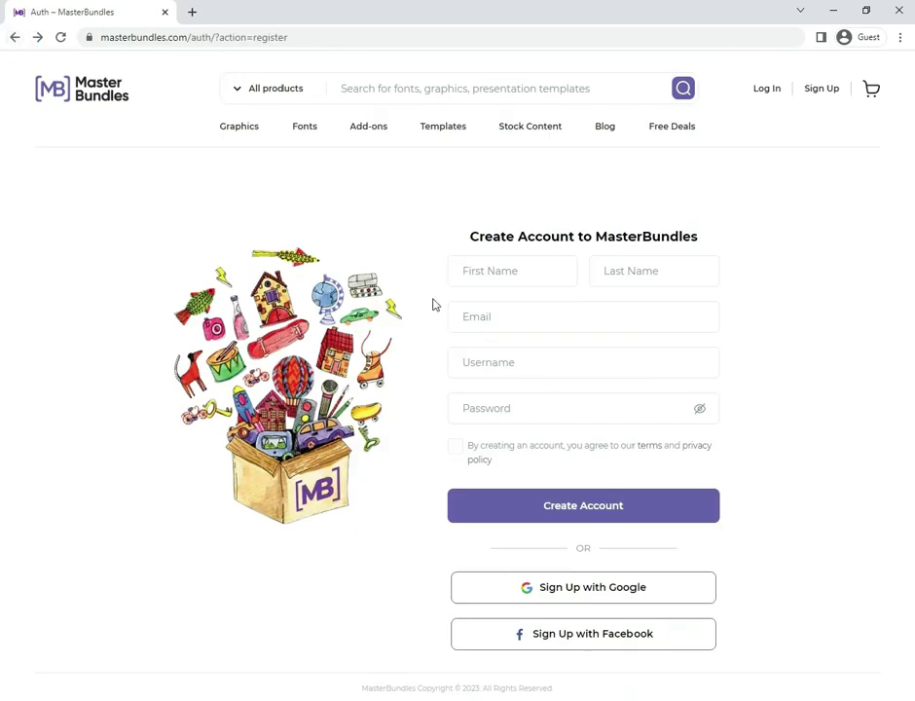
- Enter the account holder's first name, last name and e-mail address
{"action": "left_click", "coordinate": [514, 280]}
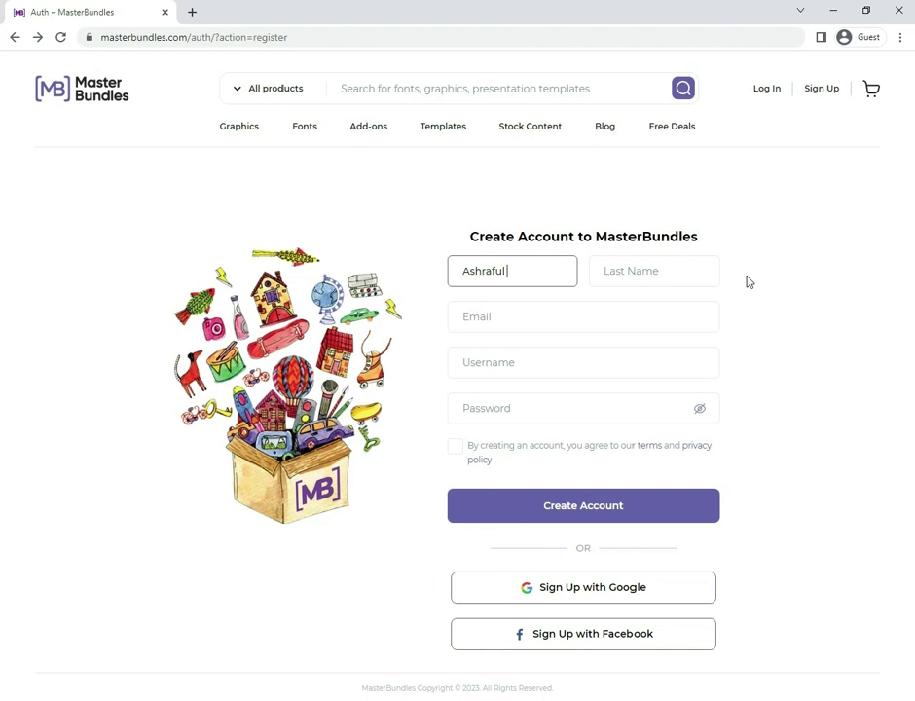
{"action": "left_click", "coordinate": [651, 276]}
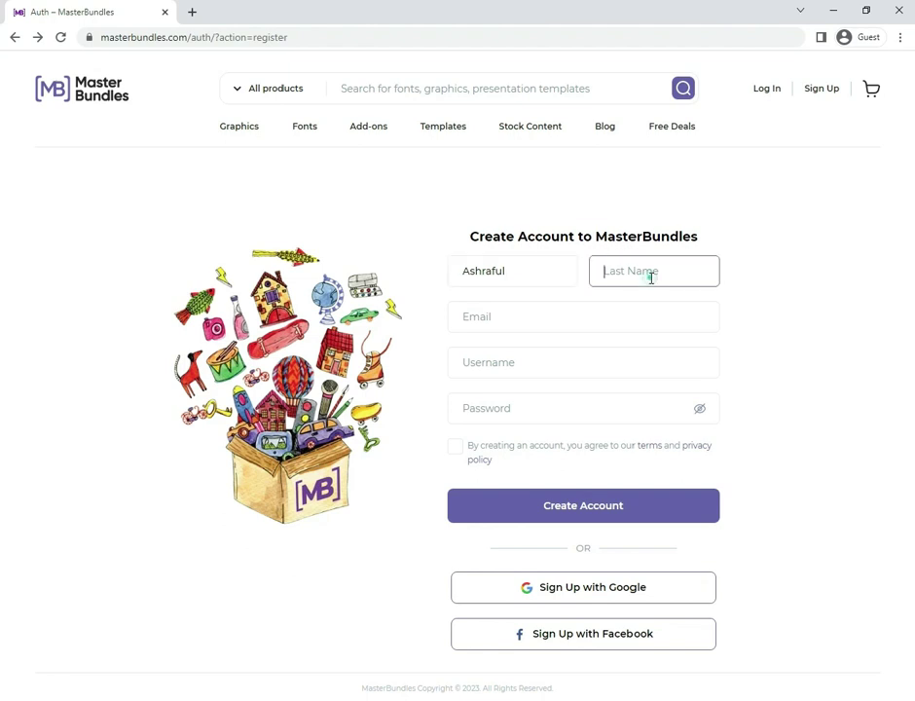
{"action": "left_click", "coordinate": [484, 318]}
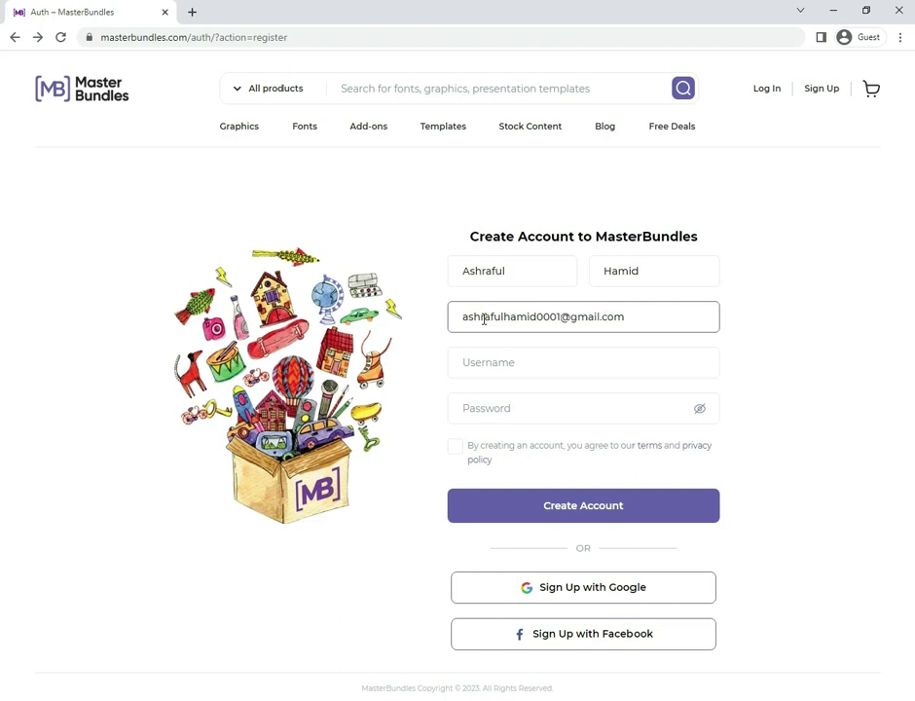
- Enter a username and password, accept the terms, and create the account
{"action": "left_click", "coordinate": [488, 355]}
{"action": "type", "text": "graphictask"}
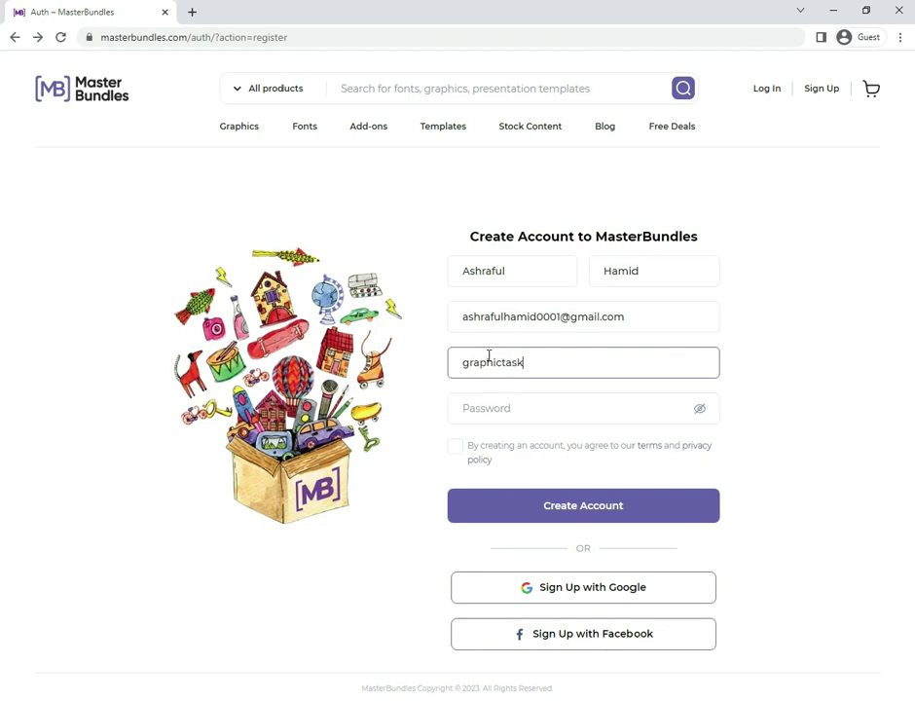
{"action": "left_click", "coordinate": [526, 413]}
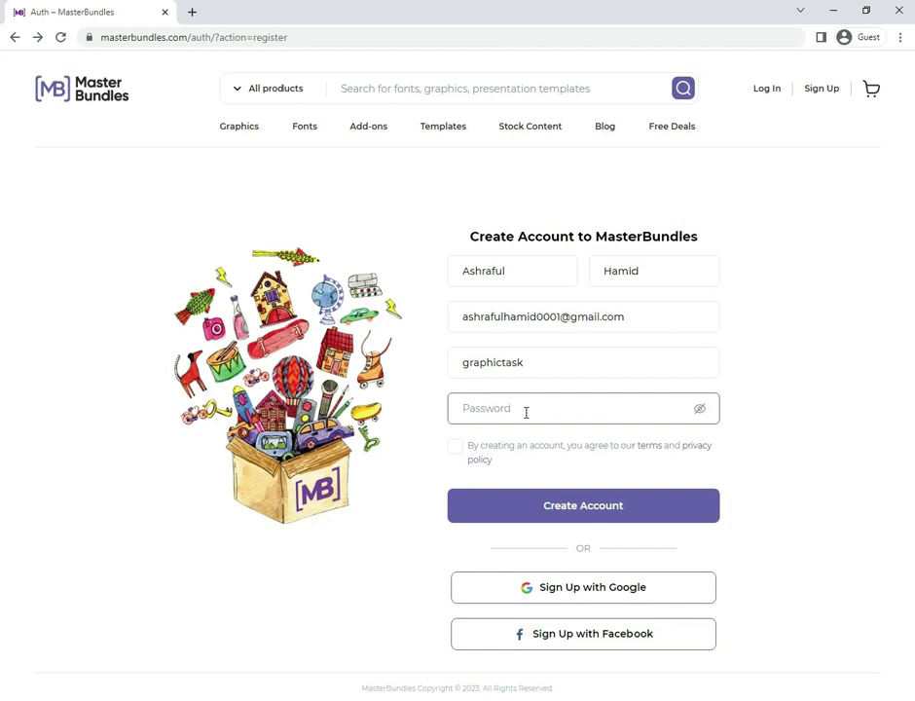
{"action": "type", "text": "1"}
{"action": "left_click", "coordinate": [455, 448]}
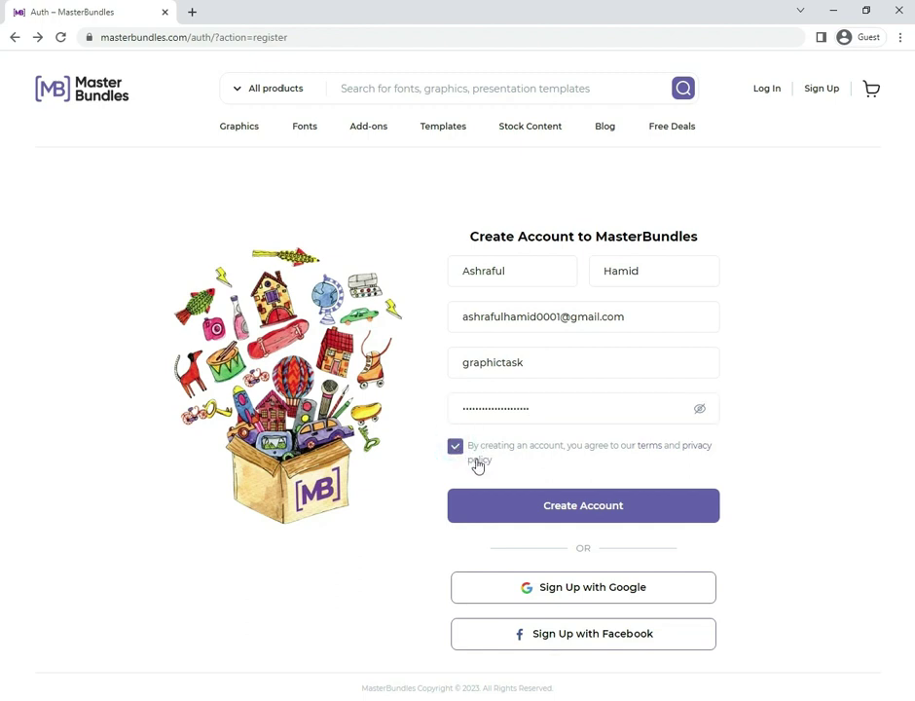
{"action": "left_click", "coordinate": [545, 505]}
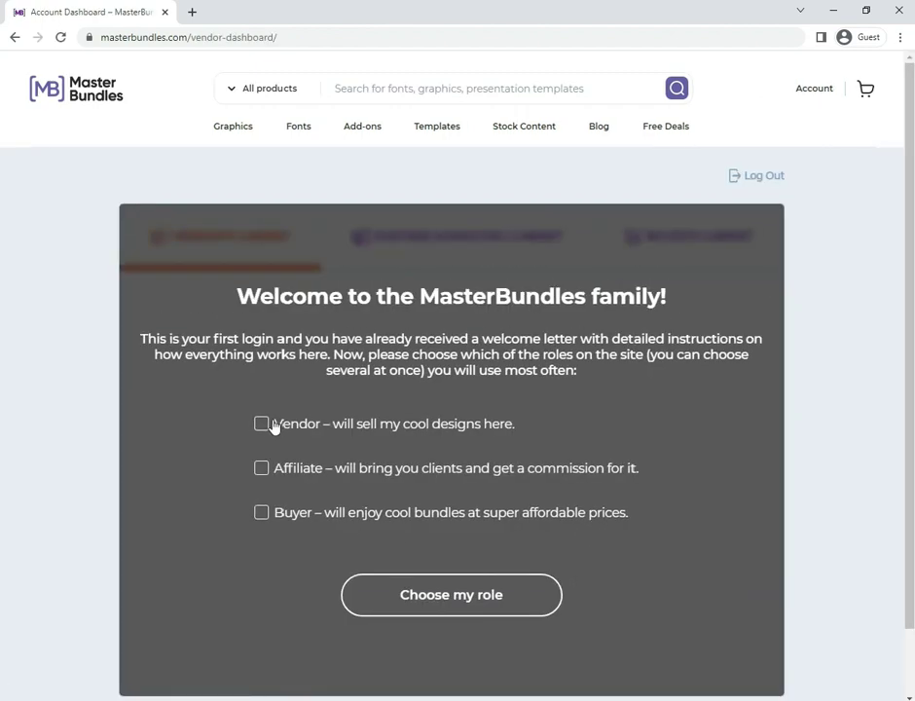
- Select the Vendor, Affiliate and Buyer roles and confirm them
{"action": "left_click", "coordinate": [262, 425]}
{"action": "left_click", "coordinate": [261, 469]}
{"action": "left_click", "coordinate": [261, 513]}
{"action": "left_click", "coordinate": [476, 606]}
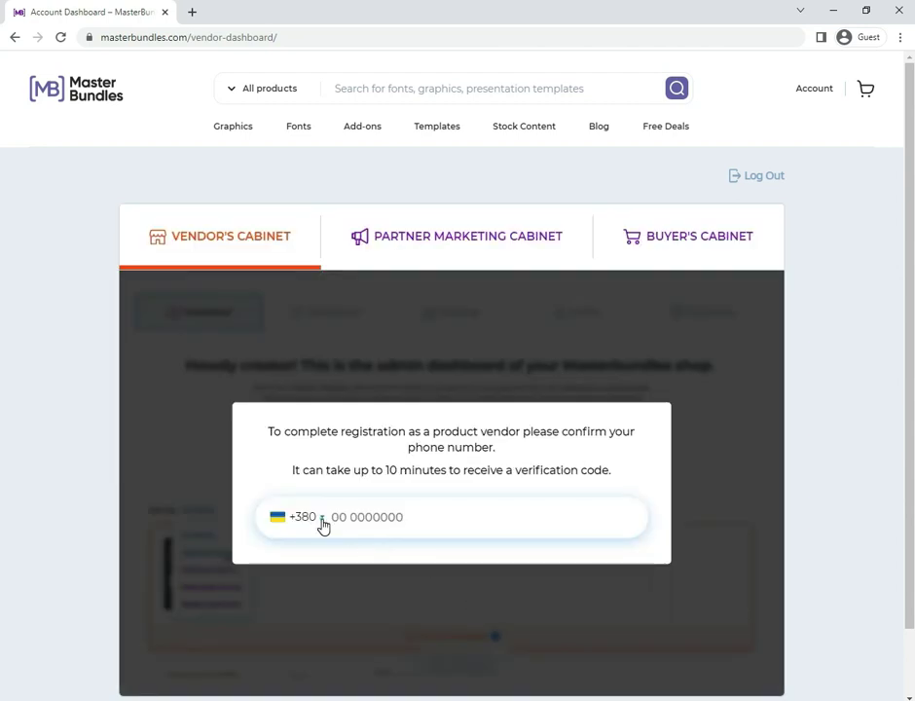
- Set the phone country code to Bangladesh +880, enter the phone number, and request a verification code
{"action": "left_click", "coordinate": [323, 525]}
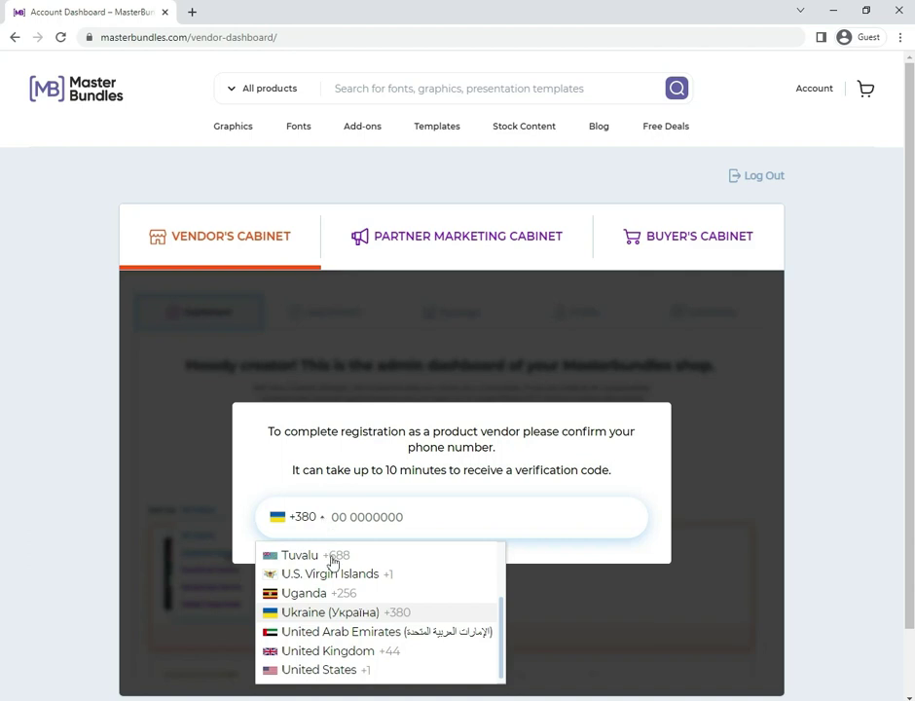
{"action": "scroll", "coordinate": [337, 569], "scroll_direction": "down", "scroll_amount": 2}
{"action": "scroll", "coordinate": [346, 599], "scroll_direction": "down", "scroll_amount": 2}
{"action": "scroll", "coordinate": [349, 620], "scroll_direction": "down", "scroll_amount": 3}
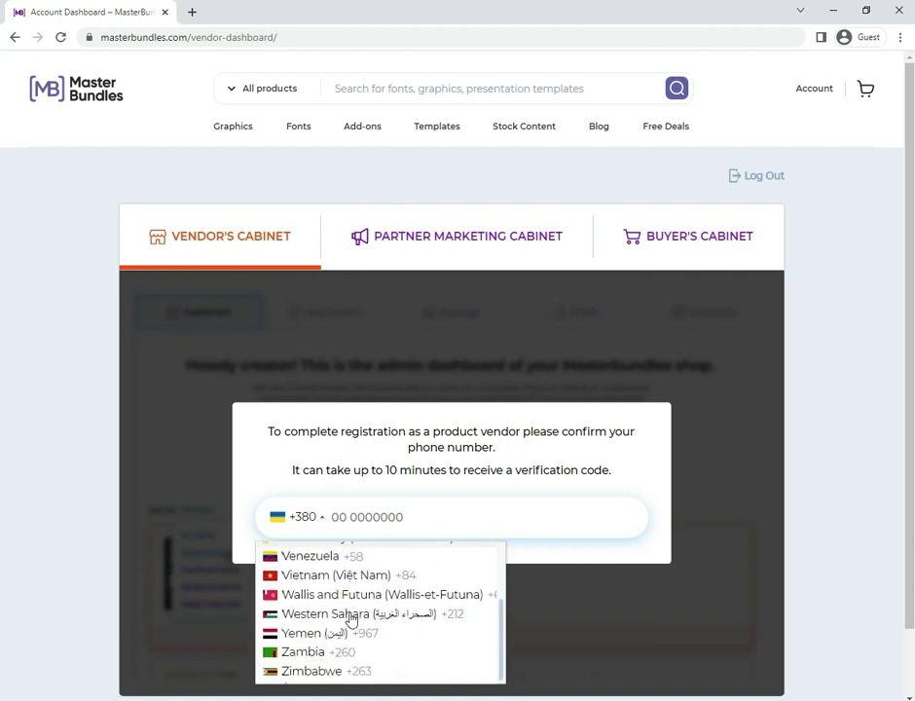
{"action": "scroll", "coordinate": [351, 617], "scroll_direction": "down", "scroll_amount": 2}
{"action": "scroll", "coordinate": [351, 617], "scroll_direction": "up", "scroll_amount": 20}
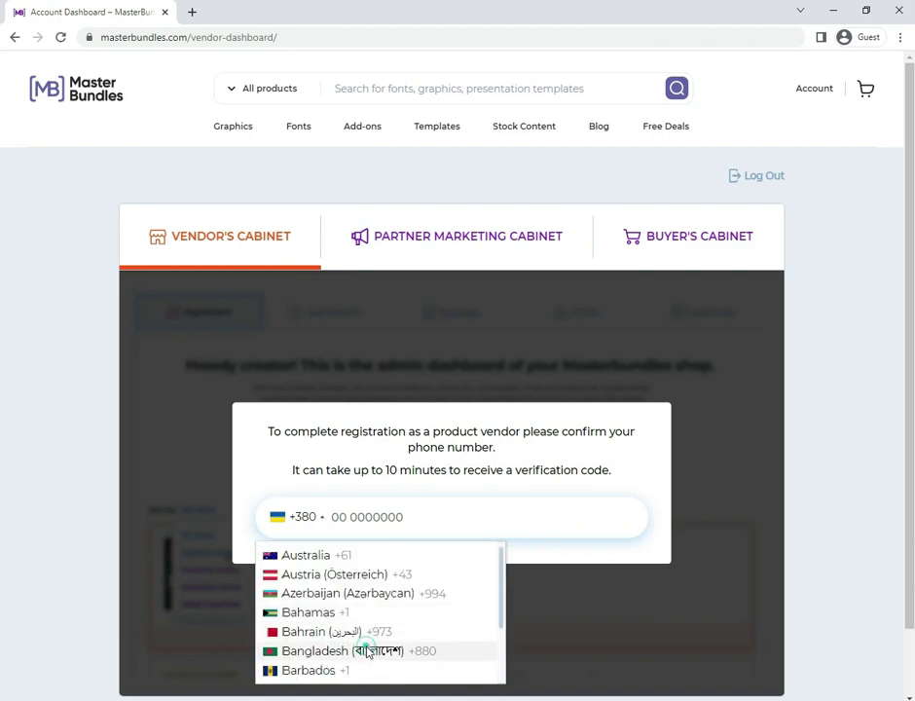
{"action": "left_click", "coordinate": [363, 649]}
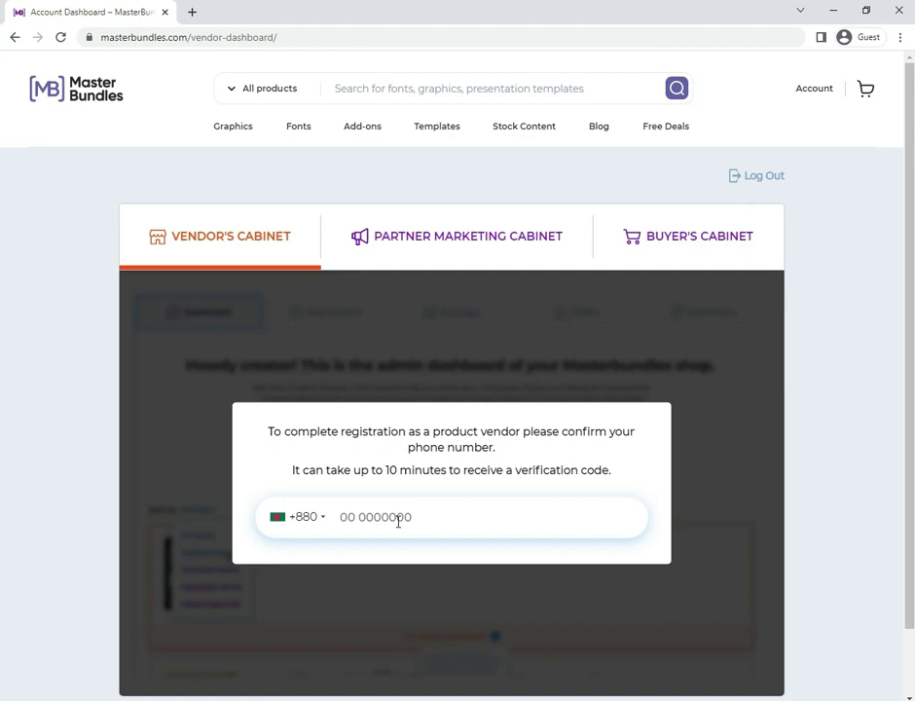
{"action": "type", "text": "17"}
{"action": "type", "text": "2345678"}
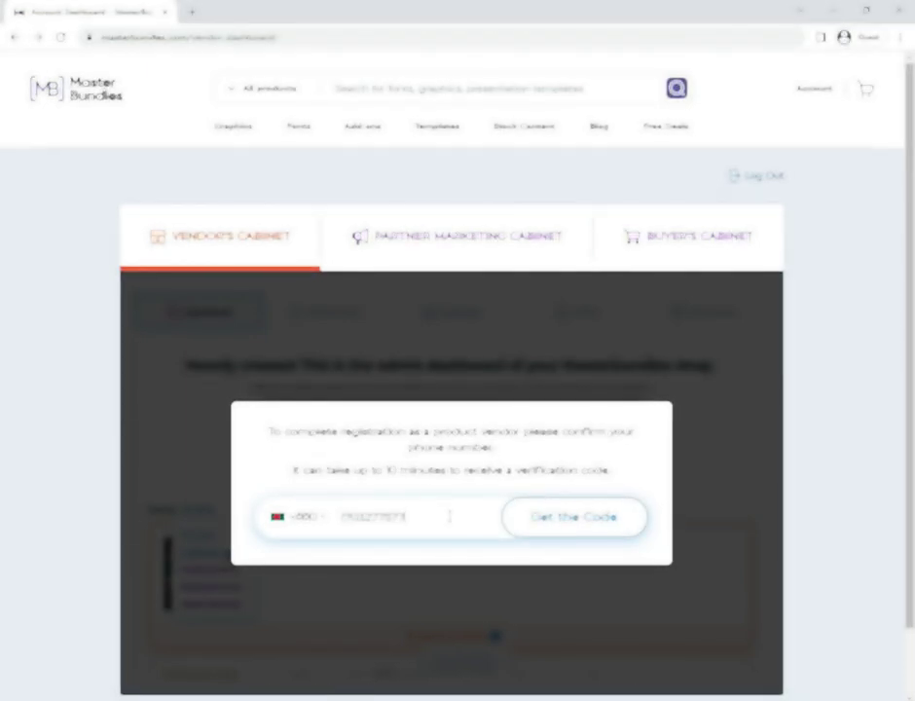
{"action": "left_click", "coordinate": [598, 531]}
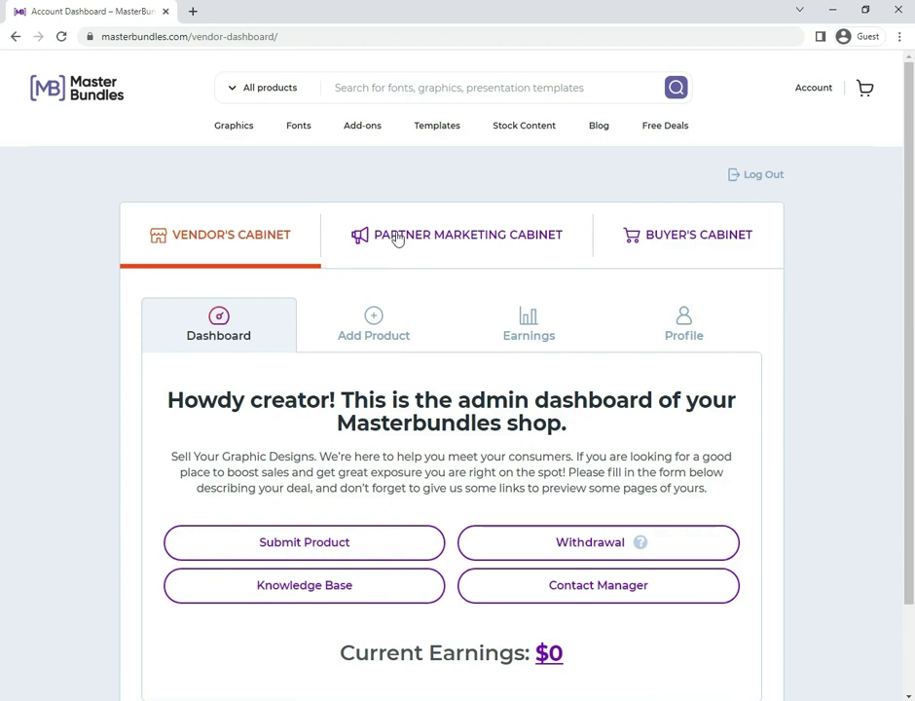
{"action": "left_click", "coordinate": [403, 240]}
{"action": "scroll", "coordinate": [424, 409], "scroll_direction": "down", "scroll_amount": 3}
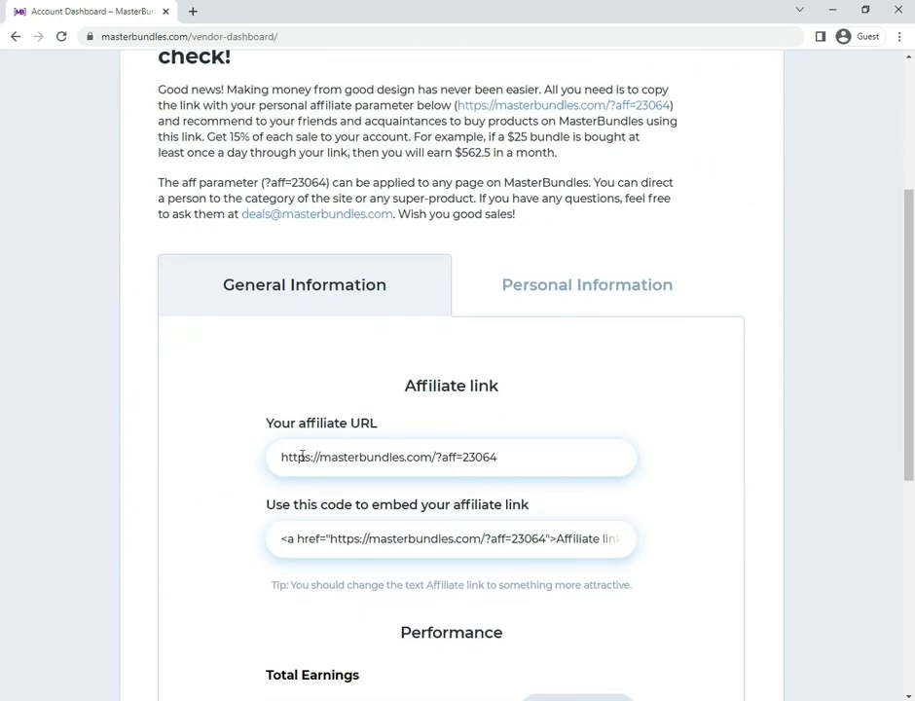
{"action": "scroll", "coordinate": [558, 415], "scroll_direction": "up", "scroll_amount": 3}
{"action": "left_click", "coordinate": [672, 239]}
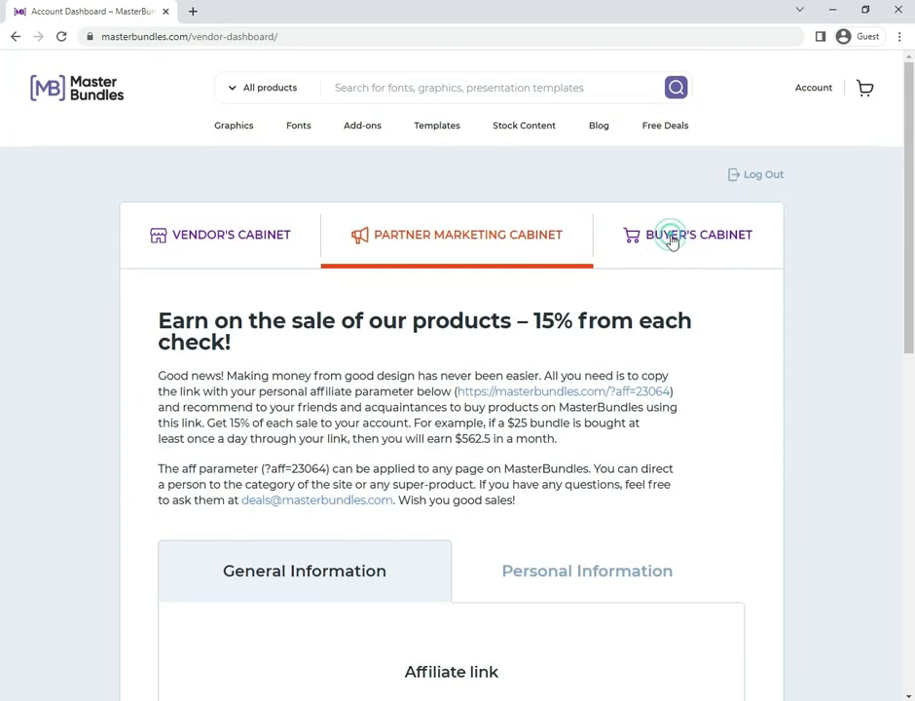
{"action": "left_click", "coordinate": [225, 261]}
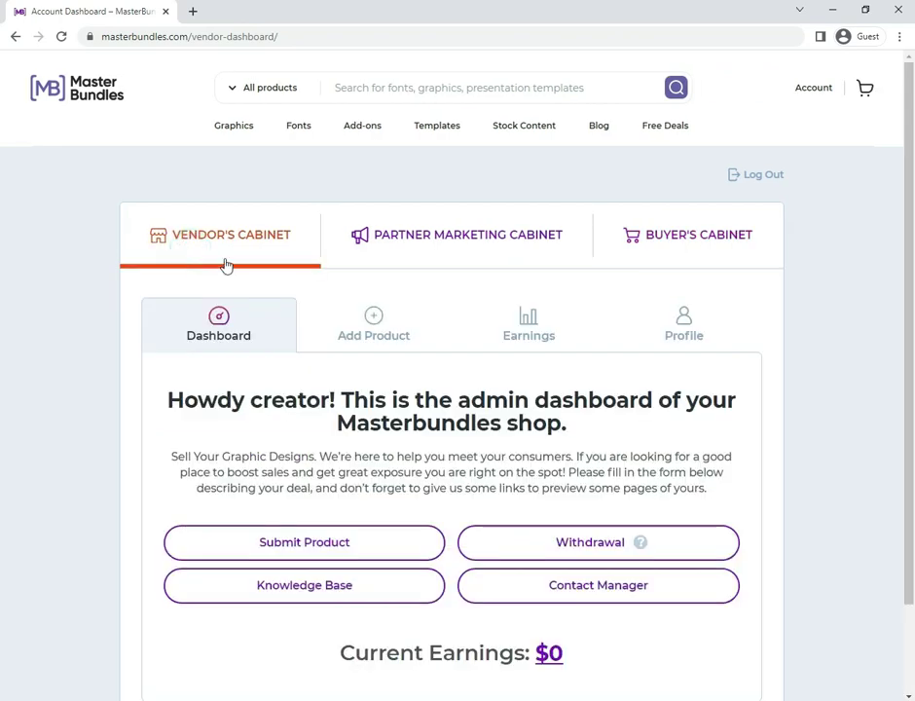
{"action": "scroll", "coordinate": [225, 457], "scroll_direction": "down", "scroll_amount": 2}
{"action": "scroll", "coordinate": [391, 356], "scroll_direction": "up", "scroll_amount": 1}
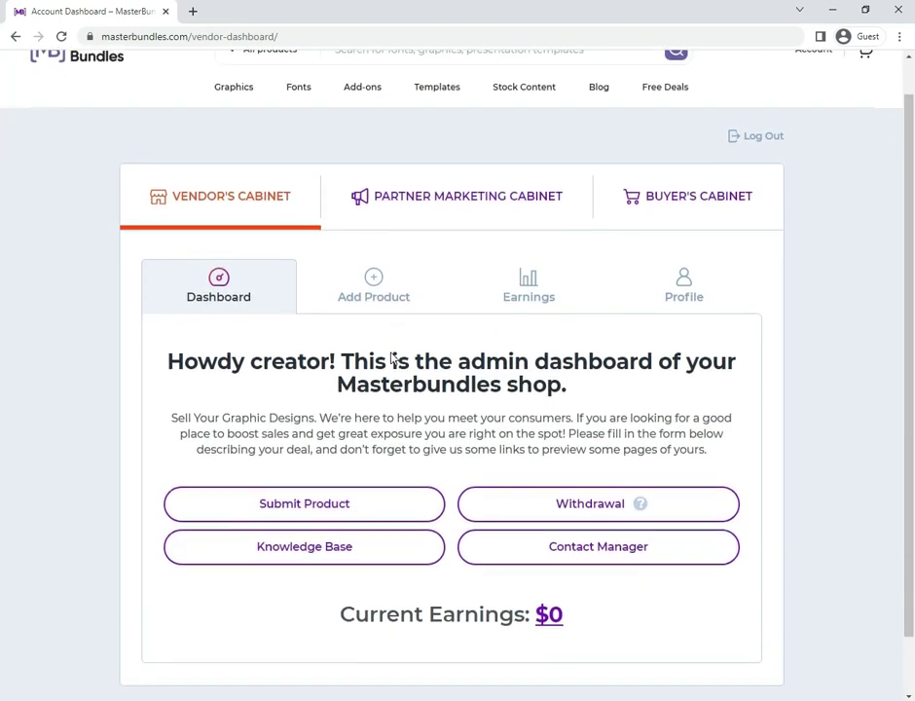
{"action": "scroll", "coordinate": [391, 356], "scroll_direction": "down", "scroll_amount": 1}
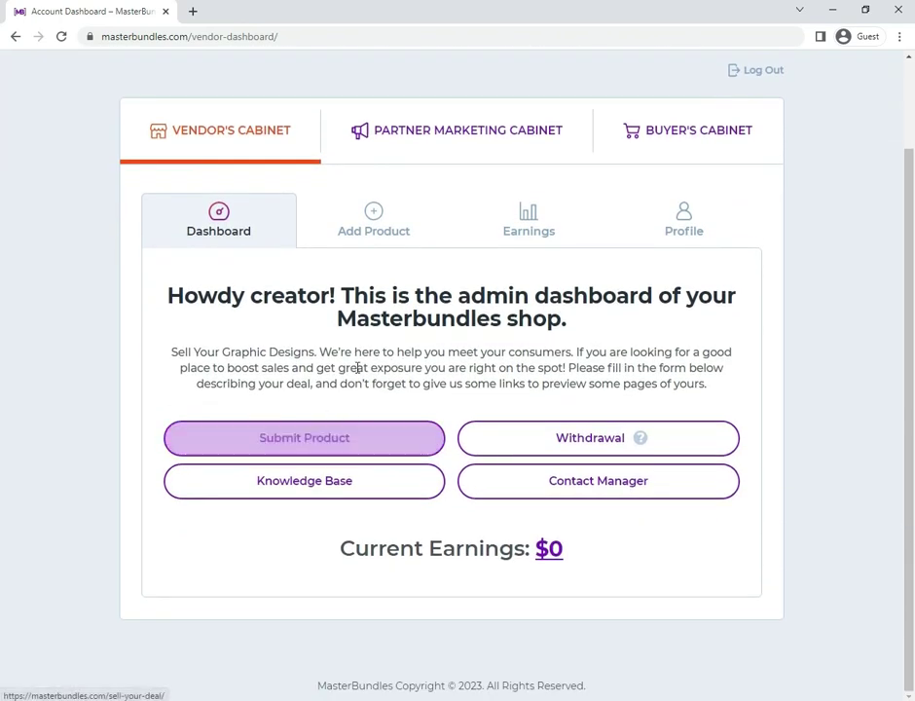
{"action": "scroll", "coordinate": [357, 370], "scroll_direction": "up", "scroll_amount": 1}
{"action": "scroll", "coordinate": [357, 367], "scroll_direction": "up", "scroll_amount": 1}
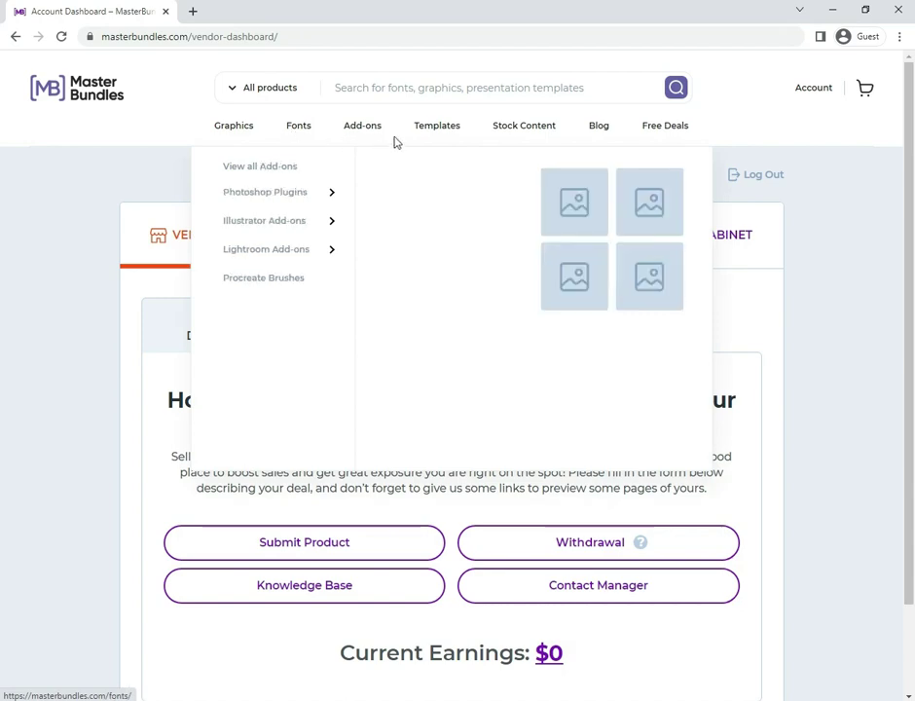
{"action": "mouse_move", "coordinate": [460, 135]}
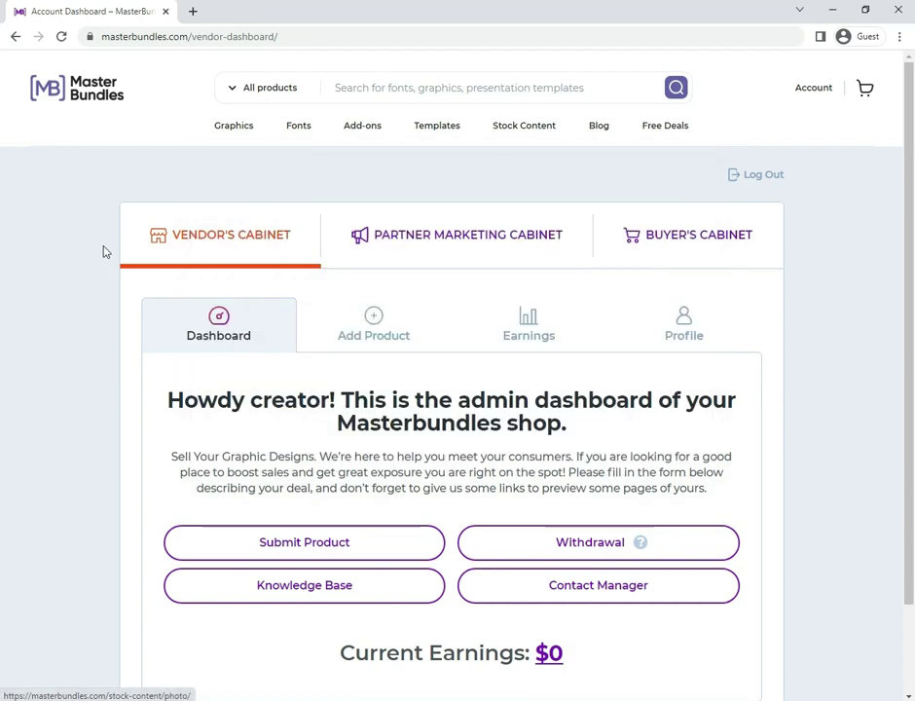
{"action": "scroll", "coordinate": [402, 334], "scroll_direction": "down", "scroll_amount": 1}
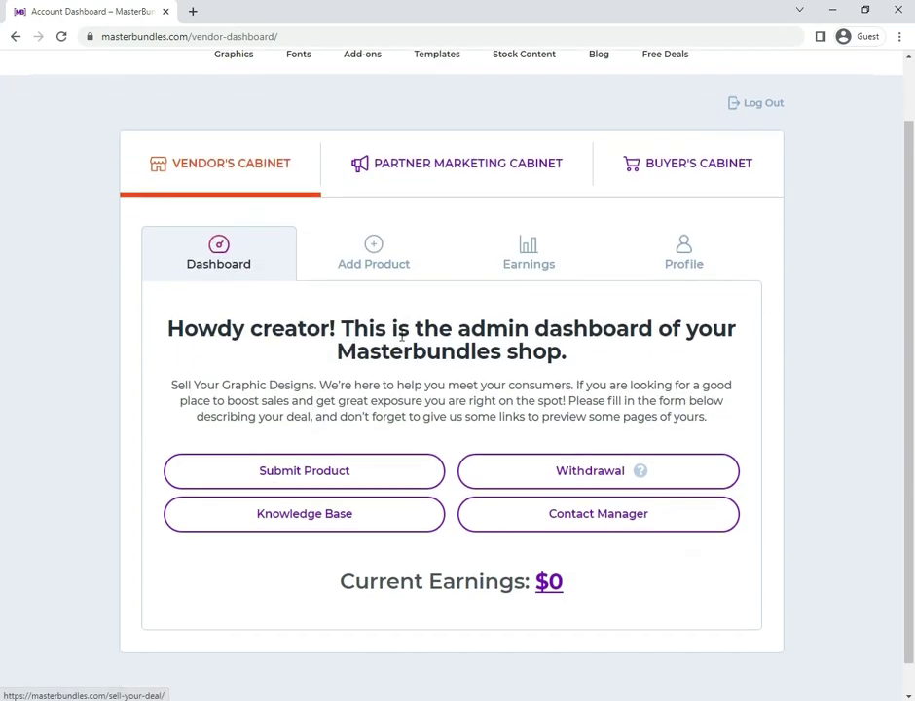
{"action": "scroll", "coordinate": [401, 338], "scroll_direction": "up", "scroll_amount": 1}
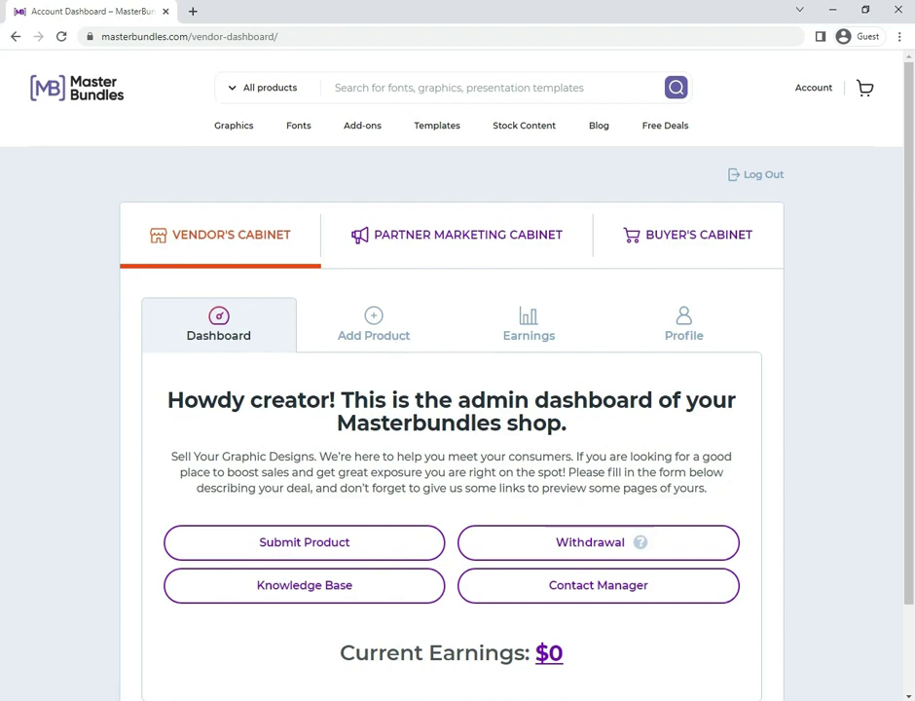
- Start a new product and enter the title 'Flyer design'
{"action": "left_click", "coordinate": [371, 322]}
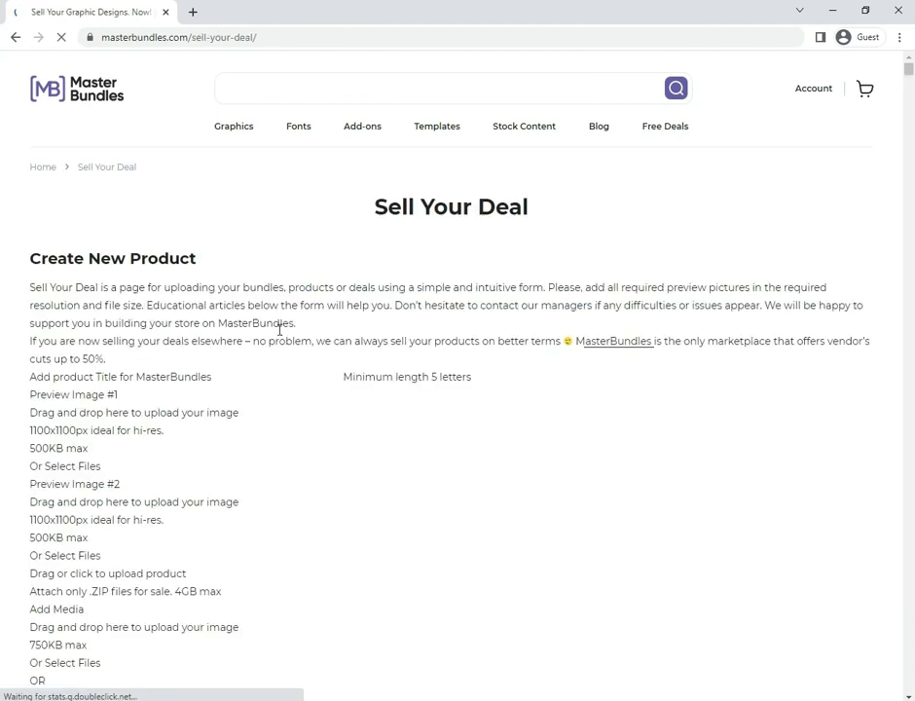
{"action": "scroll", "coordinate": [261, 411], "scroll_direction": "down", "scroll_amount": 2}
{"action": "left_click_drag", "start_coordinate": [25, 256], "coordinate": [121, 258]}
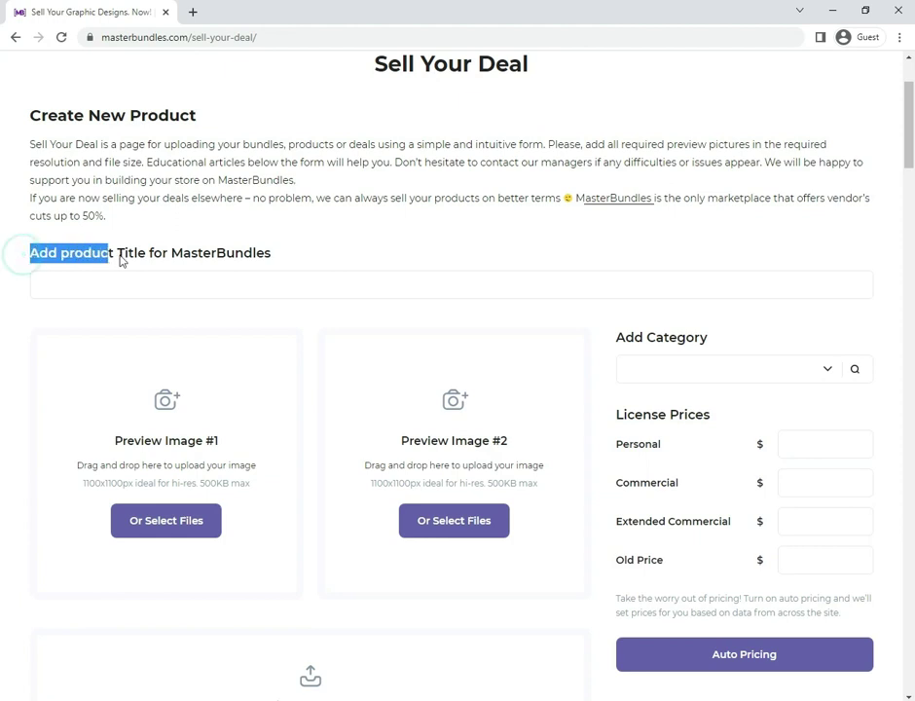
{"action": "left_click", "coordinate": [131, 280]}
{"action": "type", "text": "Flyer design"}
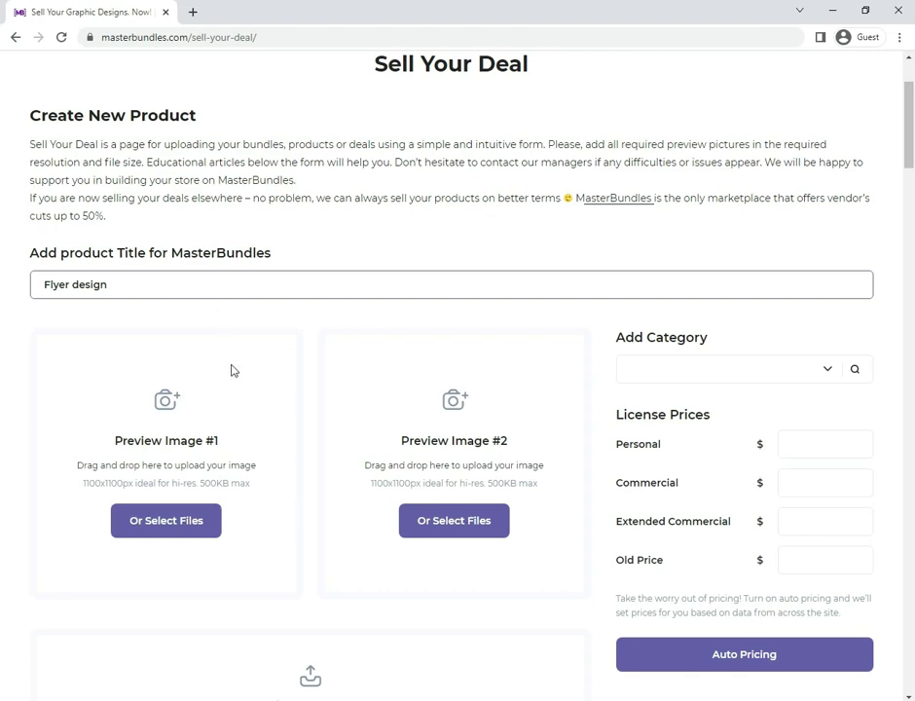
- Point out the preview image requirements: 1100x1100px size and 500KB limit
{"action": "scroll", "coordinate": [102, 303], "scroll_direction": "down", "scroll_amount": 3}
{"action": "scroll", "coordinate": [157, 353], "scroll_direction": "up", "scroll_amount": 1}
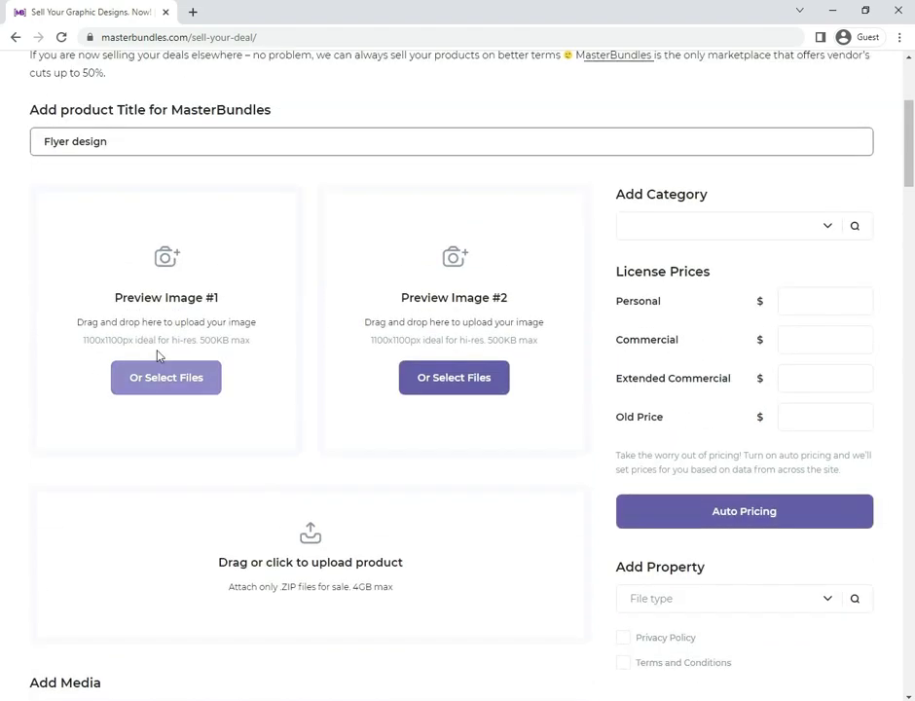
{"action": "left_click_drag", "start_coordinate": [82, 340], "coordinate": [127, 341]}
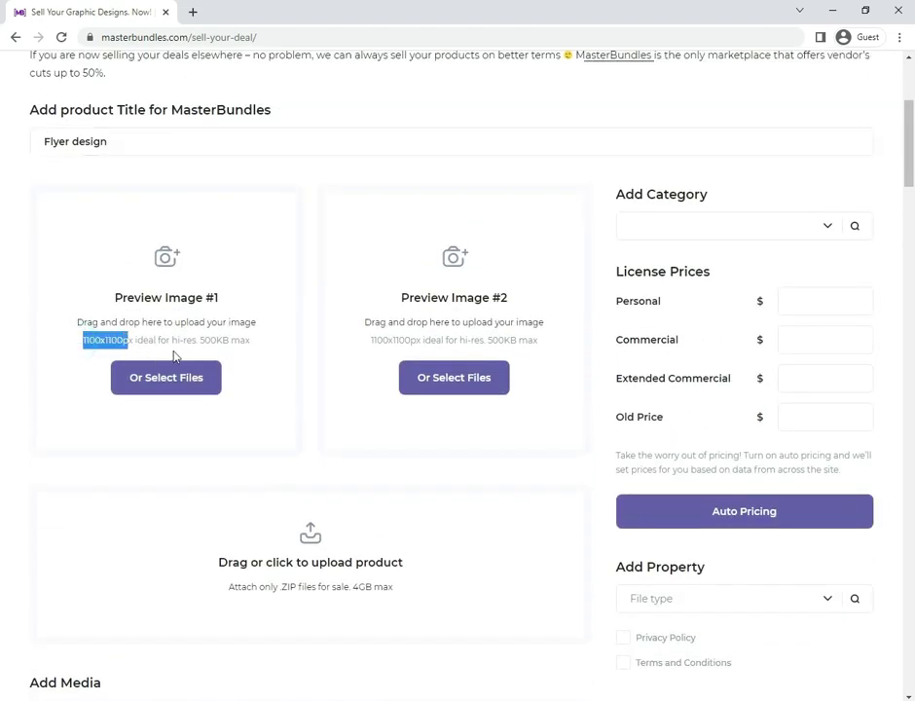
{"action": "left_click_drag", "start_coordinate": [199, 340], "coordinate": [232, 340]}
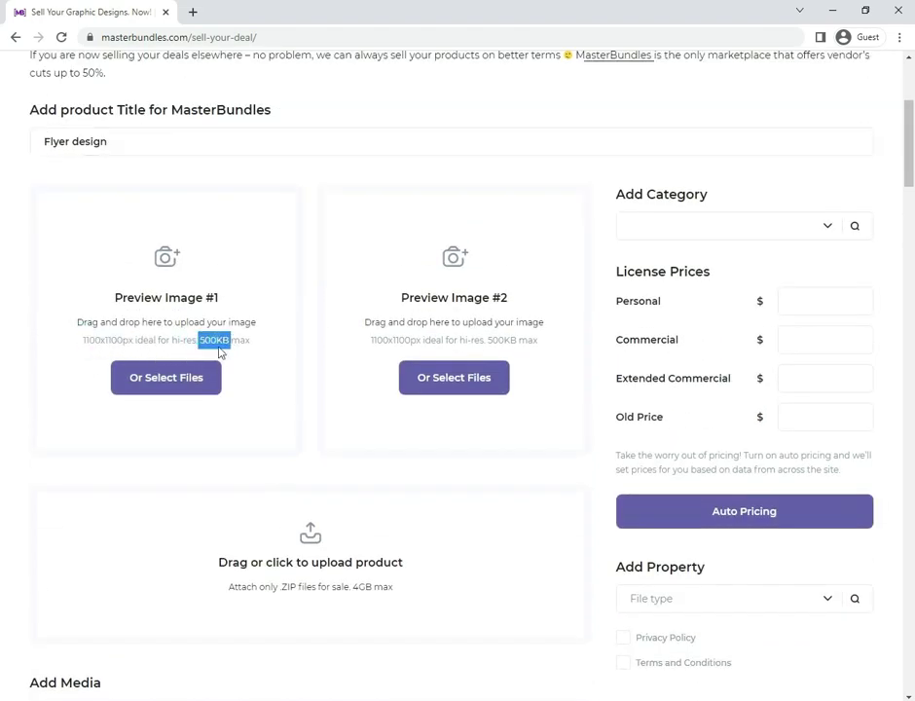
{"action": "scroll", "coordinate": [234, 320], "scroll_direction": "up", "scroll_amount": 2}
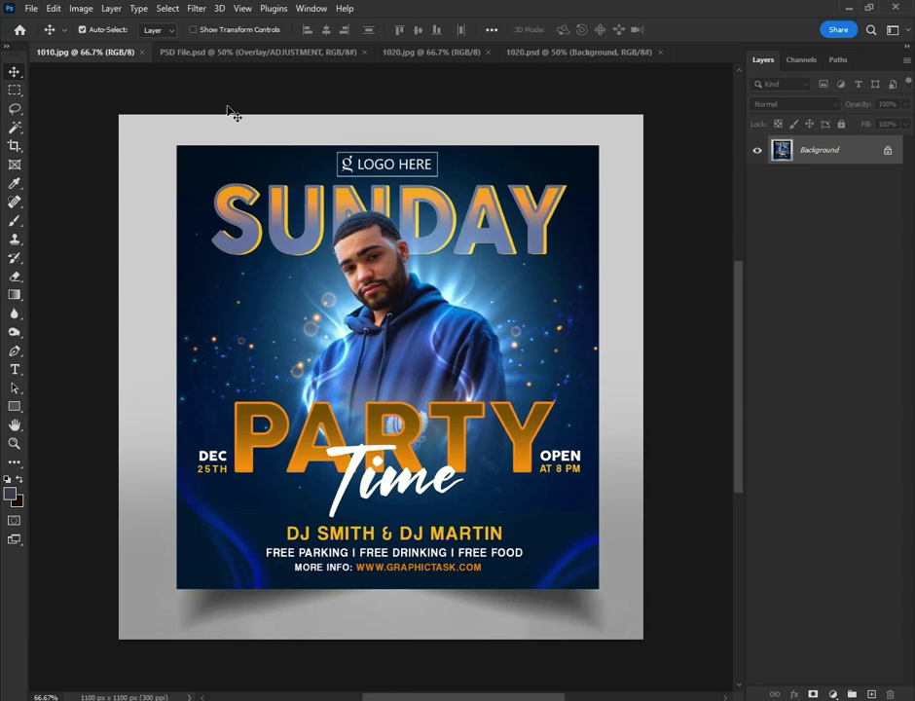
- Look over the Sunday and Friday Night flyer documents in Photoshop
{"action": "left_click", "coordinate": [234, 52]}
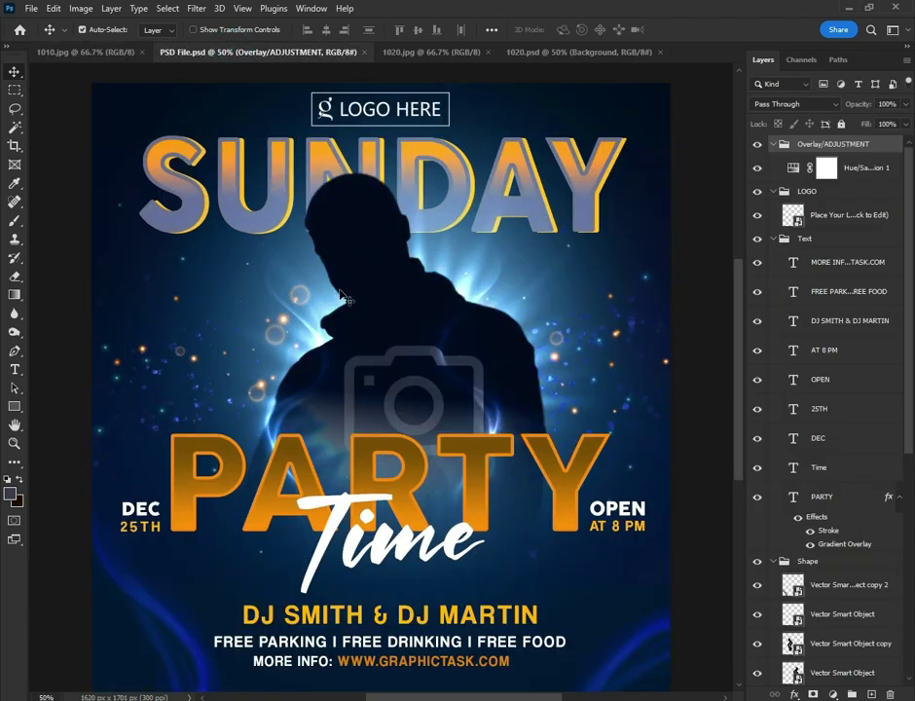
{"action": "left_click", "coordinate": [419, 53]}
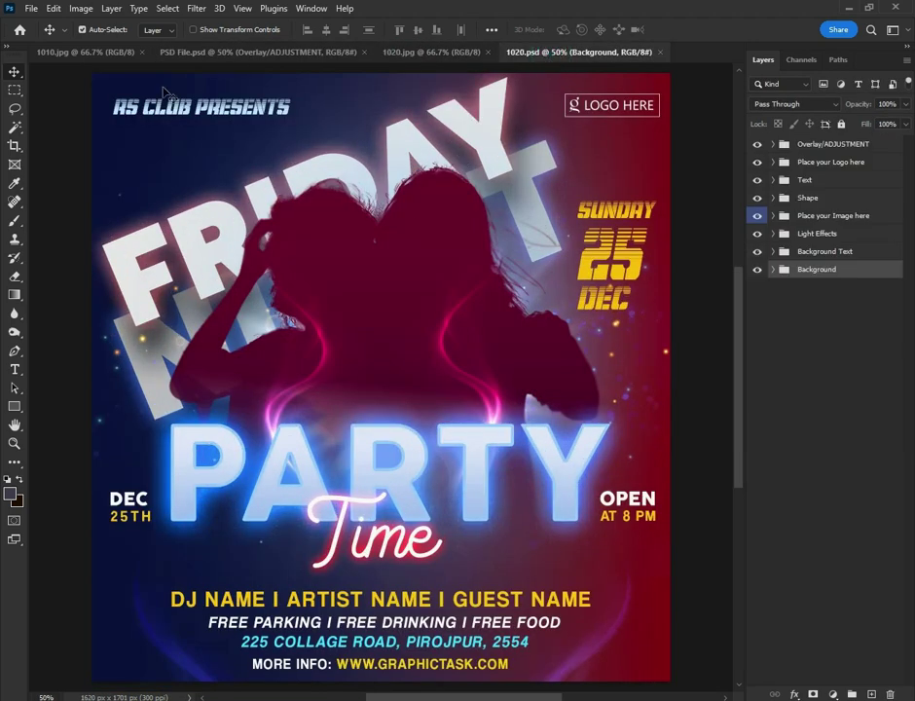
{"action": "left_click", "coordinate": [68, 50]}
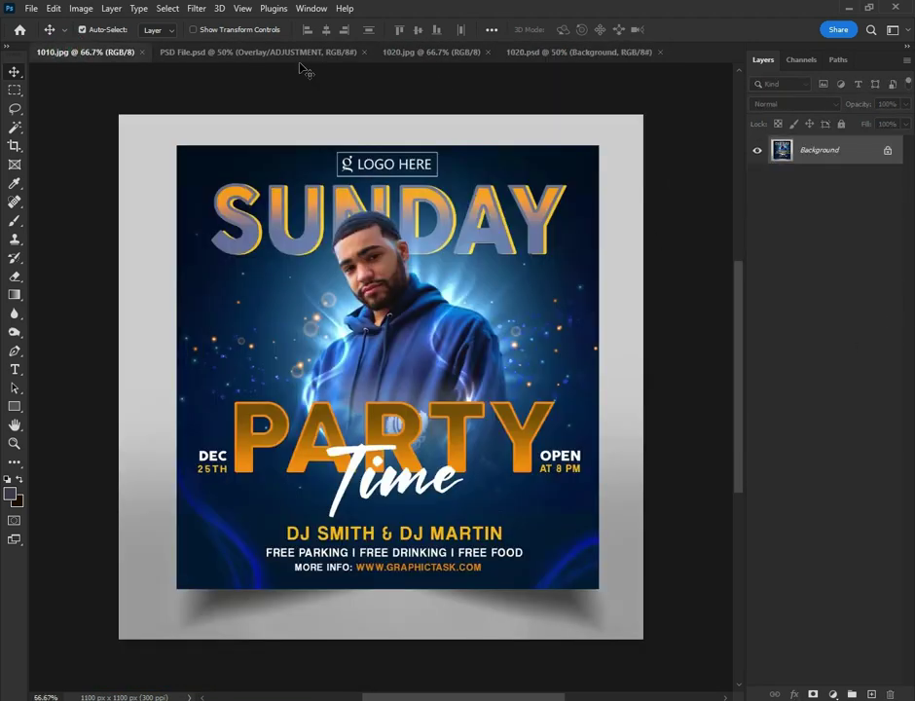
{"action": "left_click", "coordinate": [225, 50]}
{"action": "scroll", "coordinate": [766, 453], "scroll_direction": "down", "scroll_amount": 3}
{"action": "scroll", "coordinate": [793, 534], "scroll_direction": "down", "scroll_amount": 3}
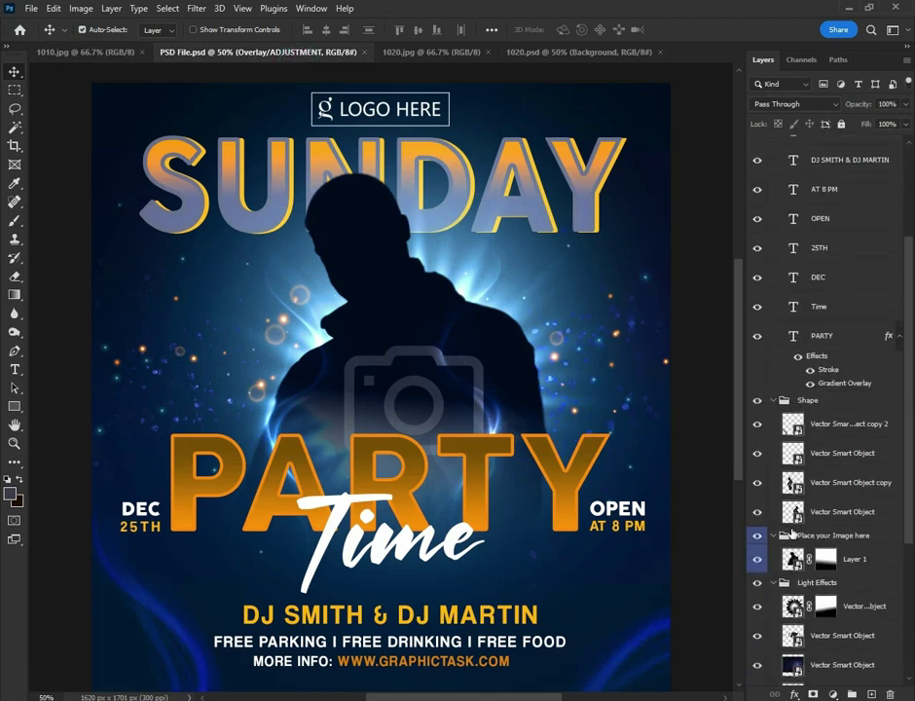
{"action": "scroll", "coordinate": [794, 533], "scroll_direction": "down", "scroll_amount": 3}
{"action": "left_click", "coordinate": [546, 53]}
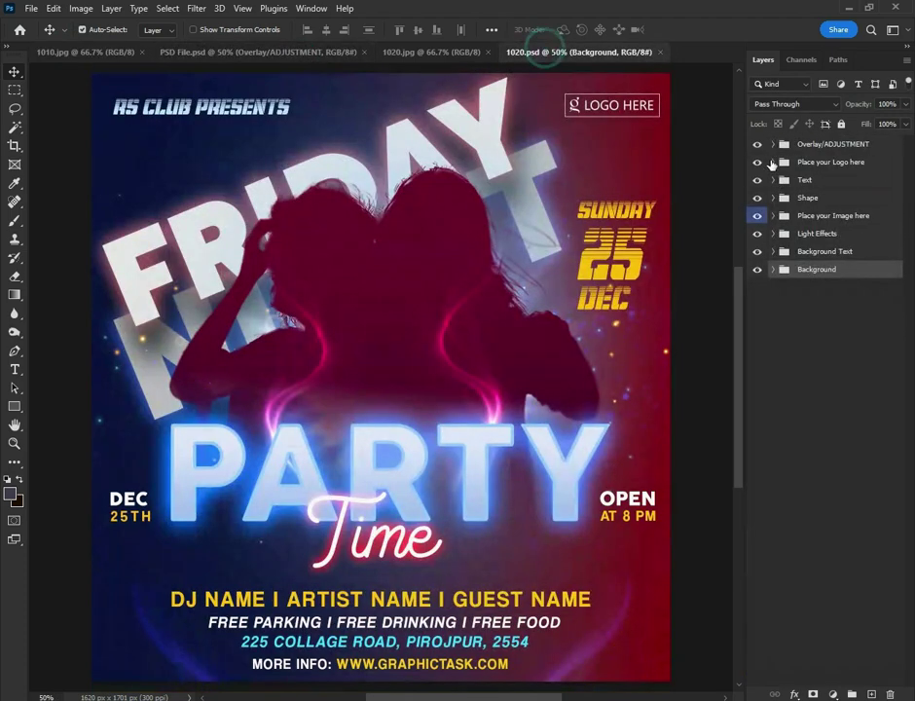
- Expand the Friday flyer's layer groups, Overlay through Background Text, and open the Layer 1 smart object
{"action": "left_click", "coordinate": [772, 144]}
{"action": "left_click", "coordinate": [772, 191]}
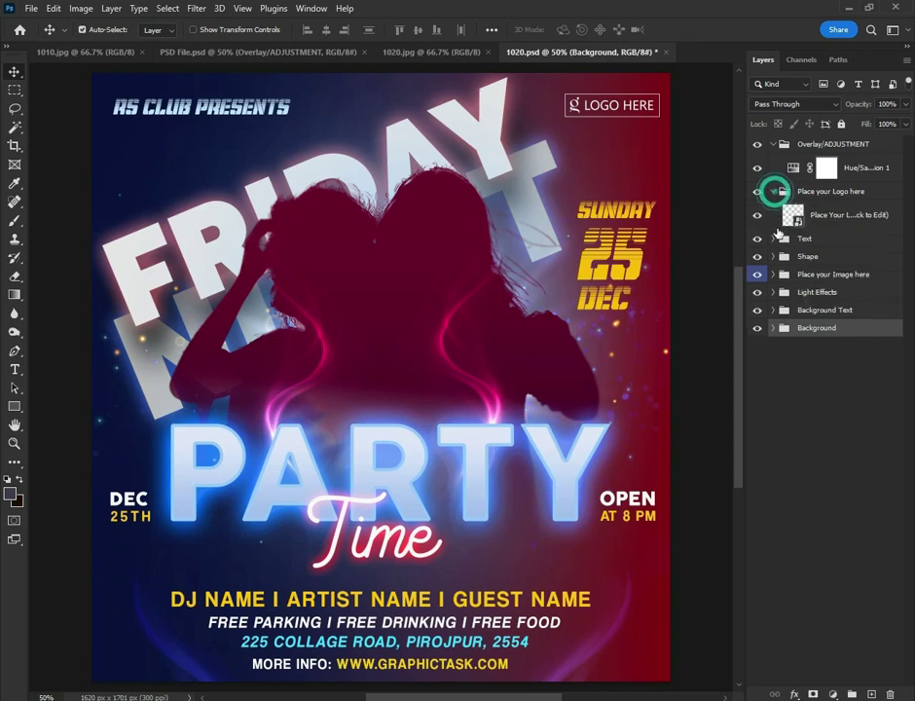
{"action": "left_click", "coordinate": [772, 239]}
{"action": "scroll", "coordinate": [758, 542], "scroll_direction": "down", "scroll_amount": 5}
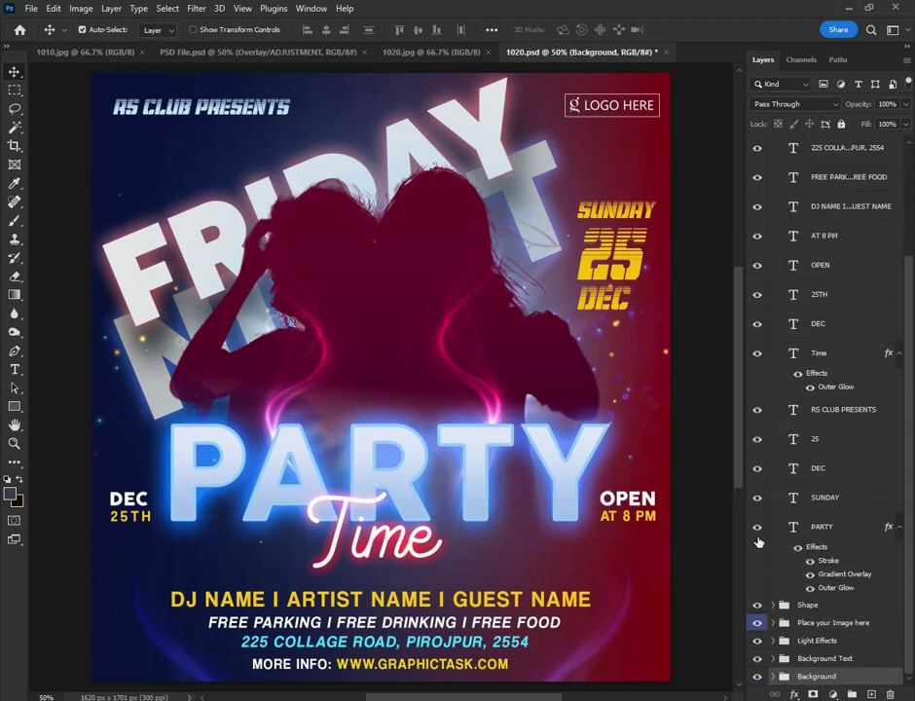
{"action": "left_click", "coordinate": [772, 605]}
{"action": "scroll", "coordinate": [779, 601], "scroll_direction": "down", "scroll_amount": 3}
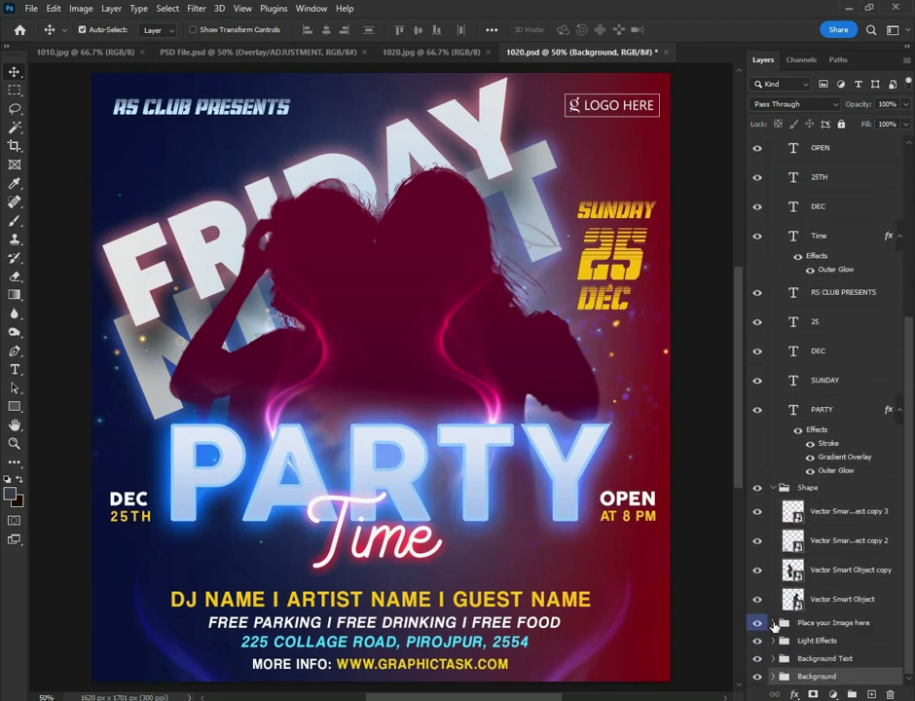
{"action": "left_click", "coordinate": [774, 624]}
{"action": "scroll", "coordinate": [783, 611], "scroll_direction": "down", "scroll_amount": 1}
{"action": "left_click", "coordinate": [772, 646]}
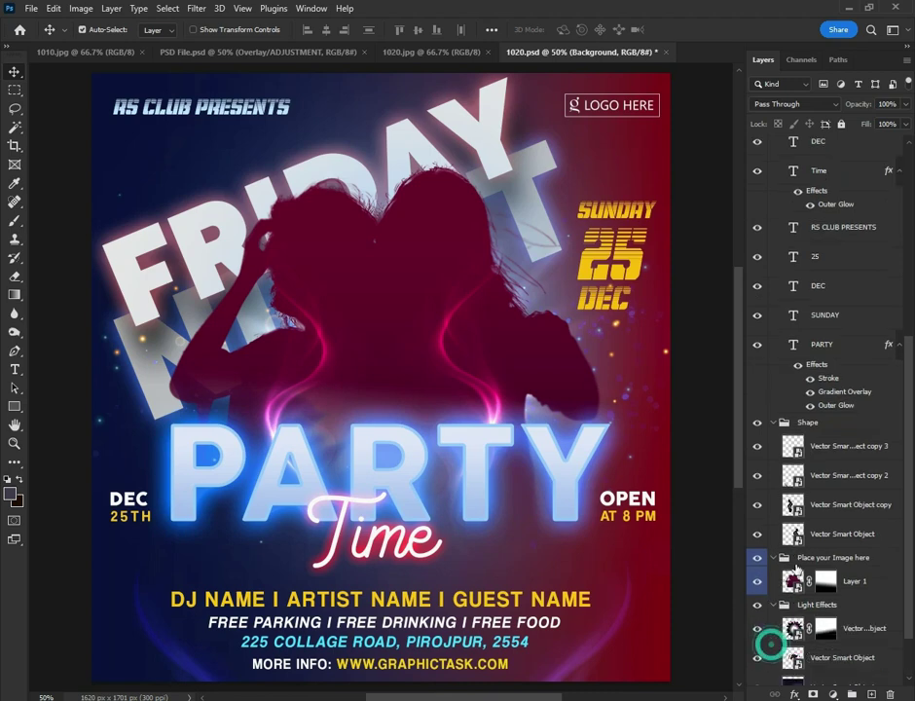
{"action": "scroll", "coordinate": [800, 571], "scroll_direction": "down", "scroll_amount": 3}
{"action": "left_click", "coordinate": [774, 658]}
{"action": "scroll", "coordinate": [824, 564], "scroll_direction": "down", "scroll_amount": 3}
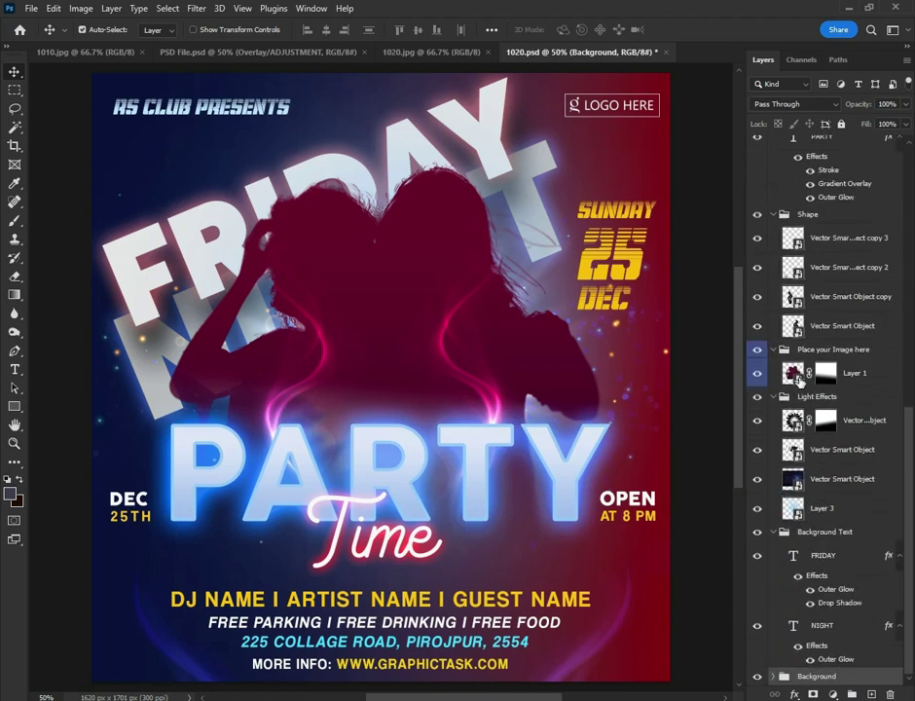
{"action": "double_click", "coordinate": [795, 375]}
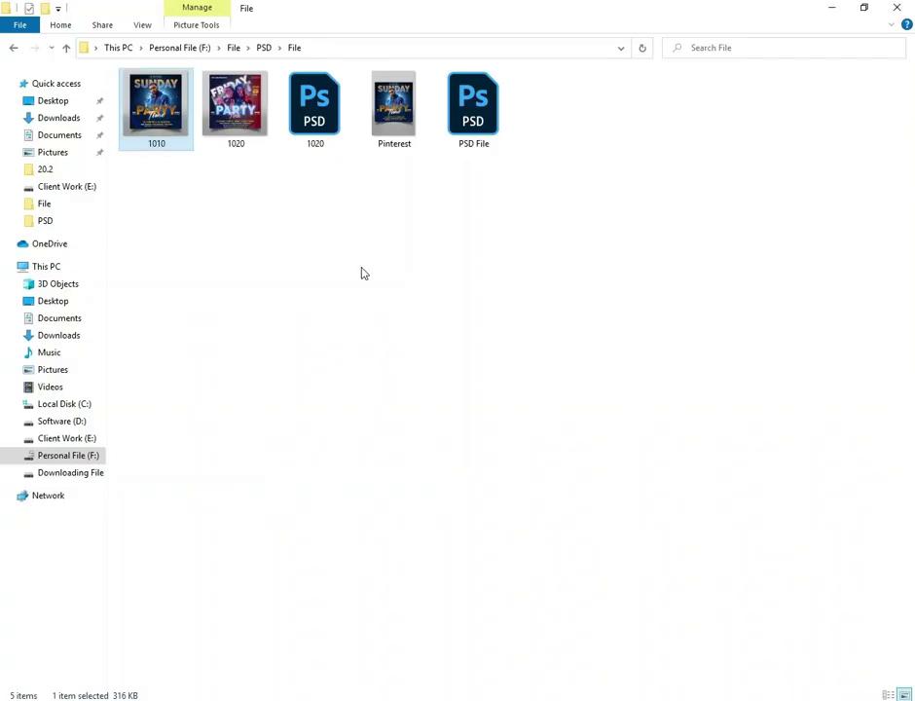
- Select all five flyer files and add them to a ZIP archive named File.zip
{"action": "left_click", "coordinate": [370, 255]}
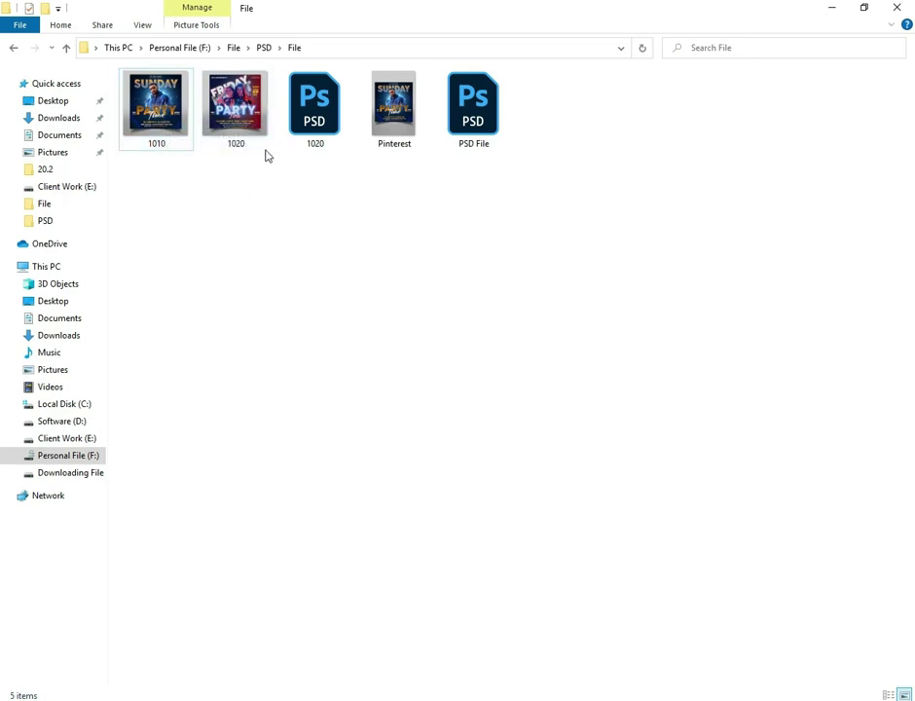
{"action": "left_click_drag", "start_coordinate": [566, 147], "coordinate": [146, 115]}
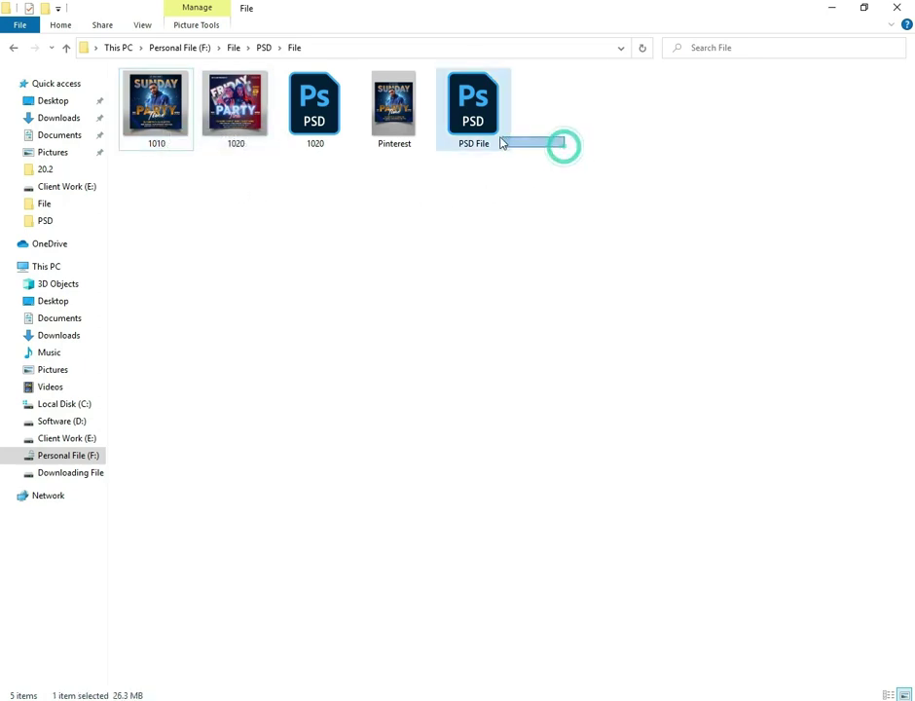
{"action": "right_click", "coordinate": [146, 114]}
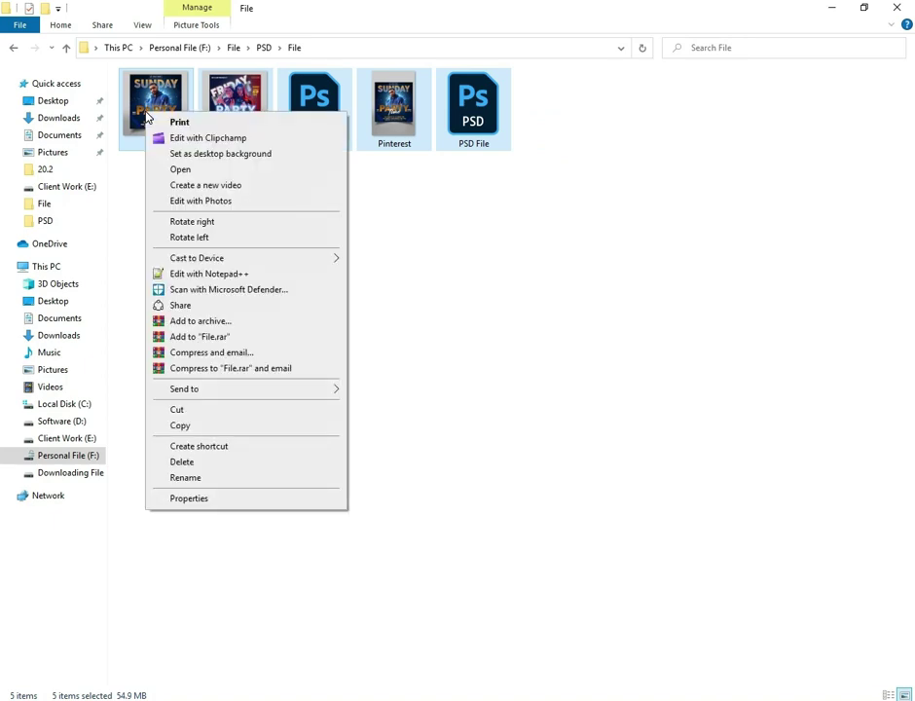
{"action": "left_click", "coordinate": [257, 321]}
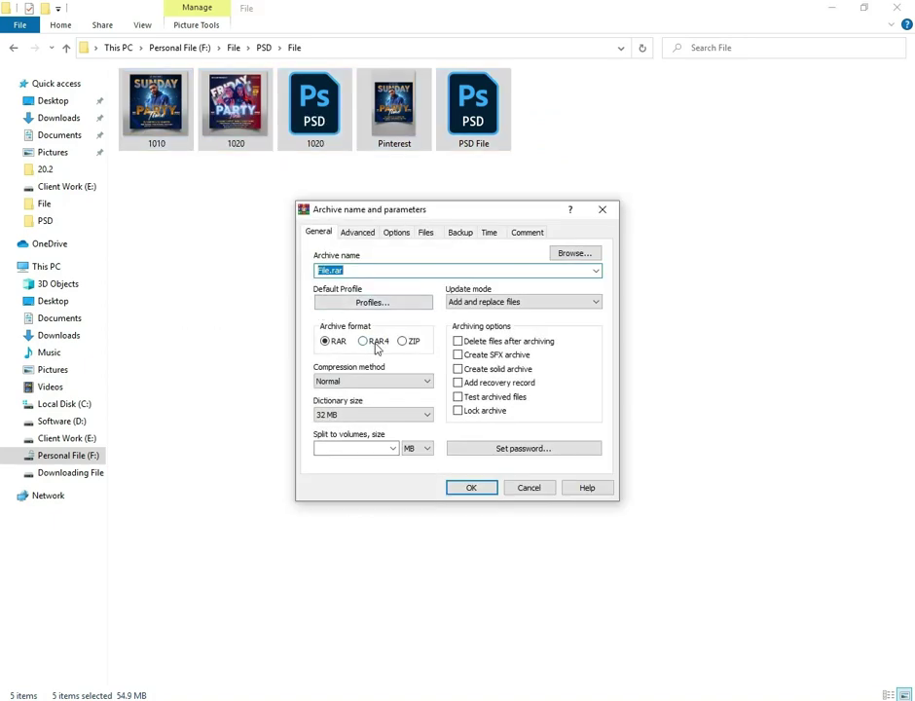
{"action": "left_click", "coordinate": [402, 341]}
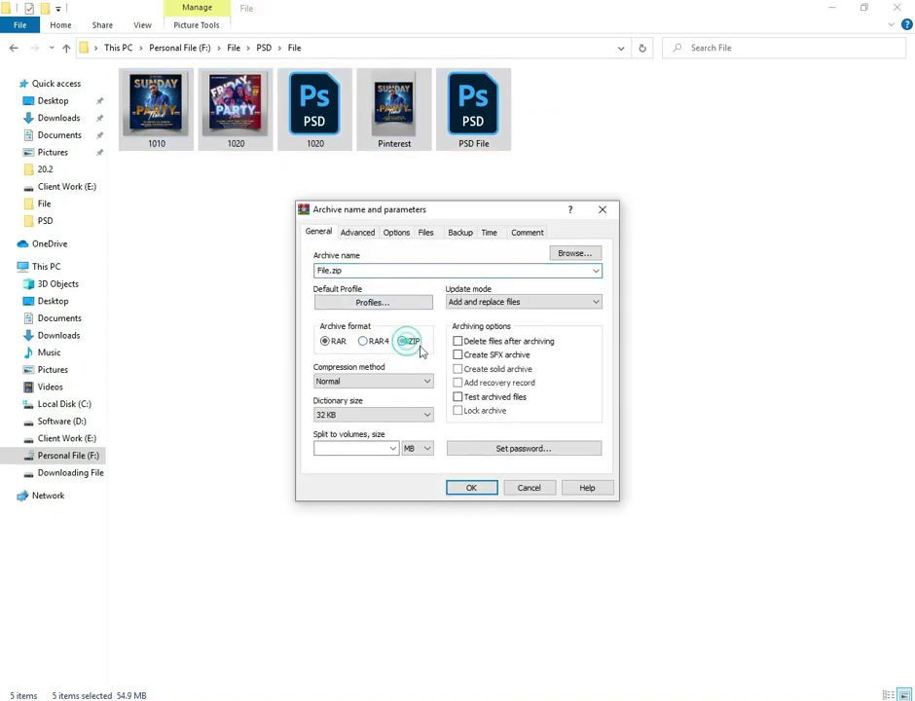
{"action": "left_click", "coordinate": [471, 492]}
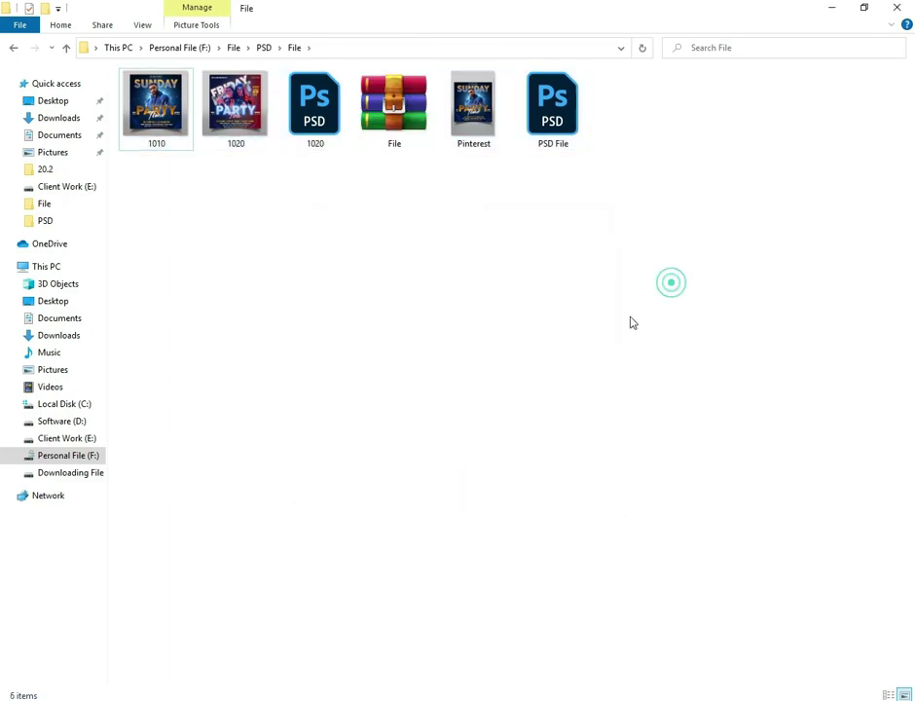
- Upload the Sunday flyer 1010 and Friday flyer 1020 as preview images
{"action": "key", "text": "alt+Tab"}
{"action": "left_click", "coordinate": [207, 504]}
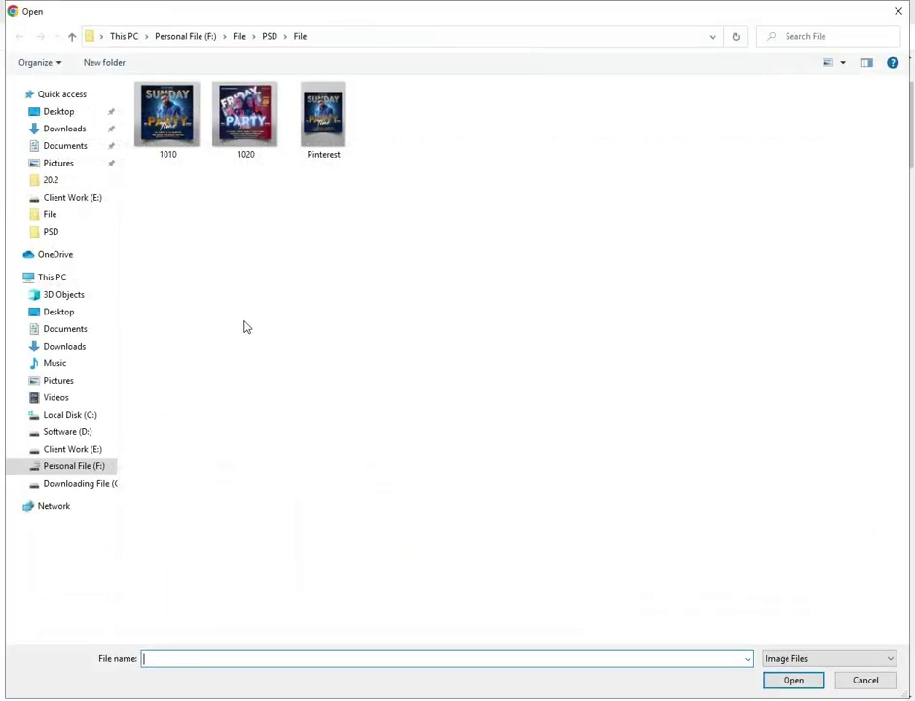
{"action": "left_click", "coordinate": [175, 146]}
{"action": "left_click", "coordinate": [802, 682]}
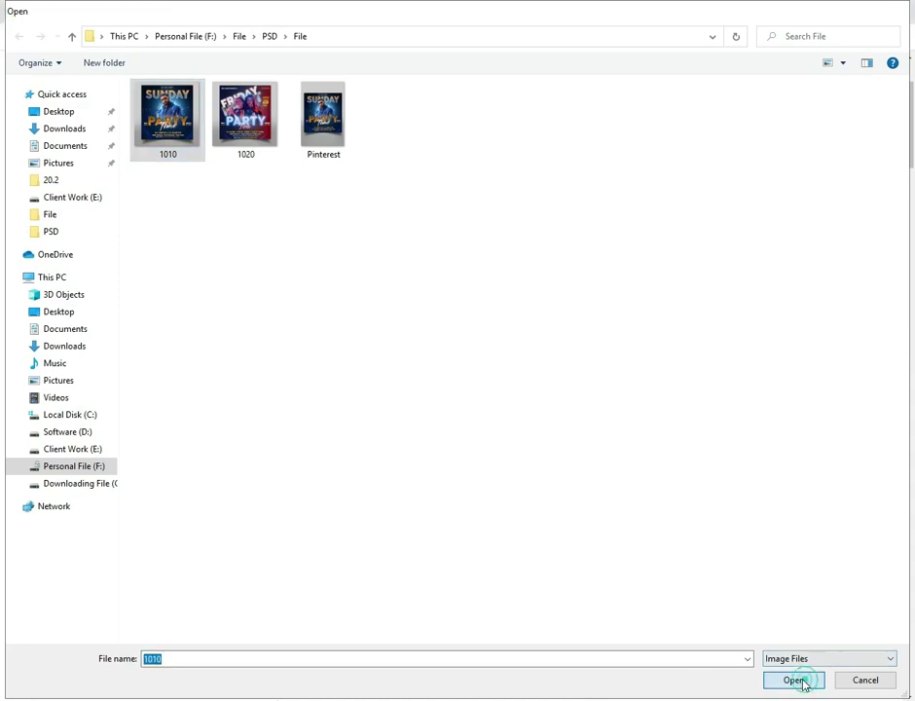
{"action": "left_click", "coordinate": [471, 524]}
{"action": "left_click", "coordinate": [247, 139]}
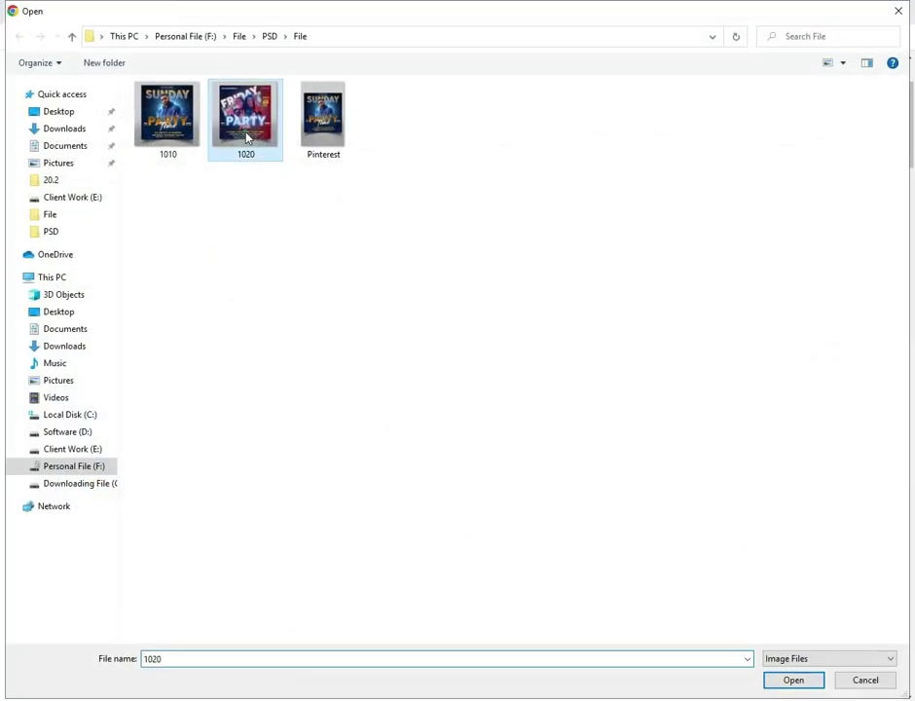
{"action": "left_click", "coordinate": [797, 688]}
- Upload File.zip as the product file
{"action": "scroll", "coordinate": [434, 484], "scroll_direction": "down", "scroll_amount": 2}
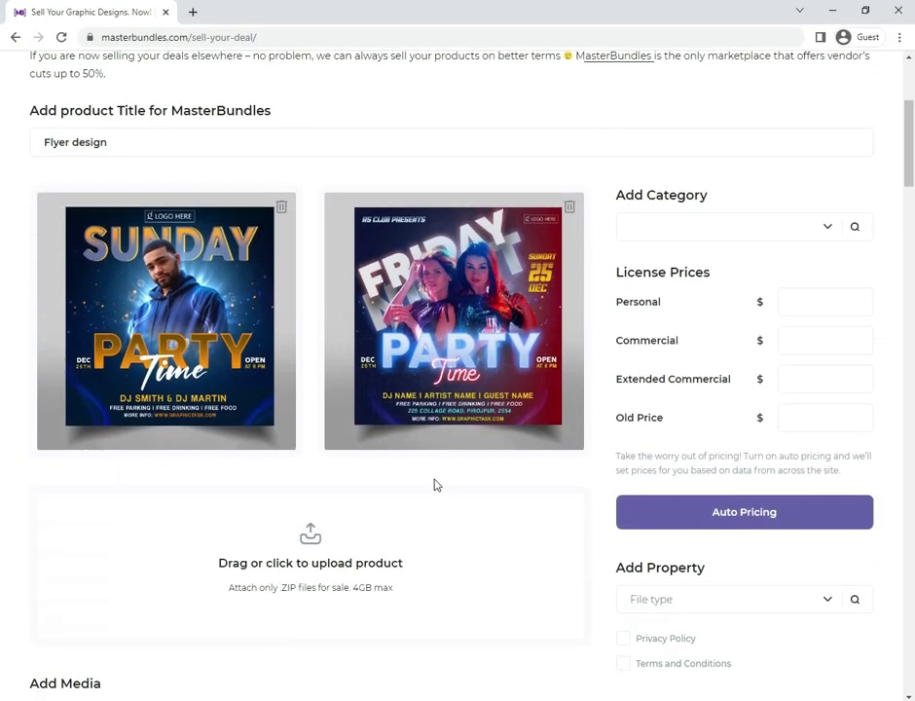
{"action": "scroll", "coordinate": [476, 463], "scroll_direction": "down", "scroll_amount": 1}
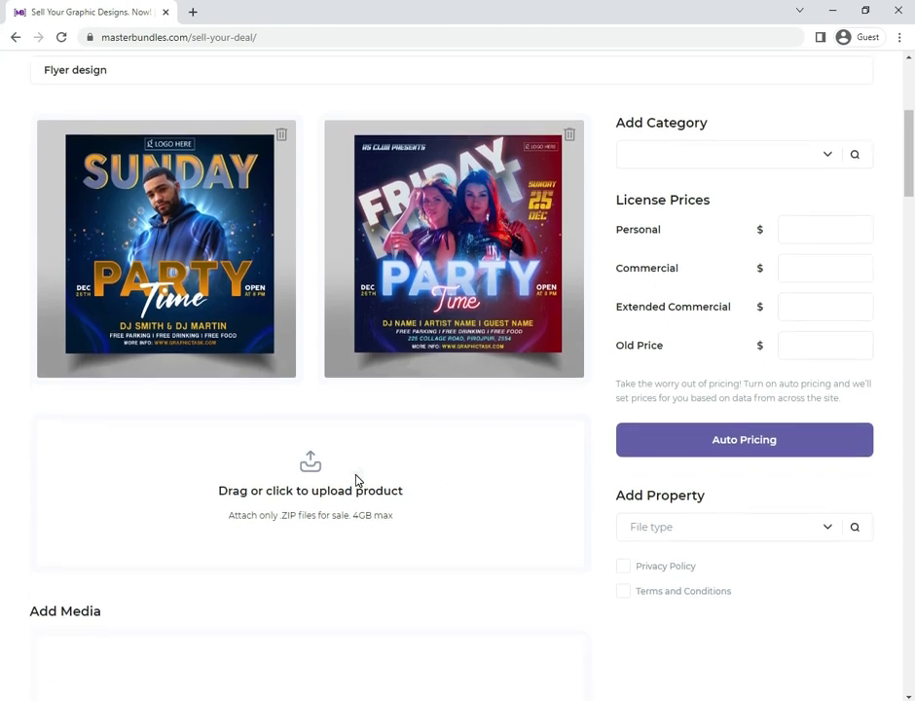
{"action": "left_click", "coordinate": [357, 482]}
{"action": "left_click", "coordinate": [159, 130]}
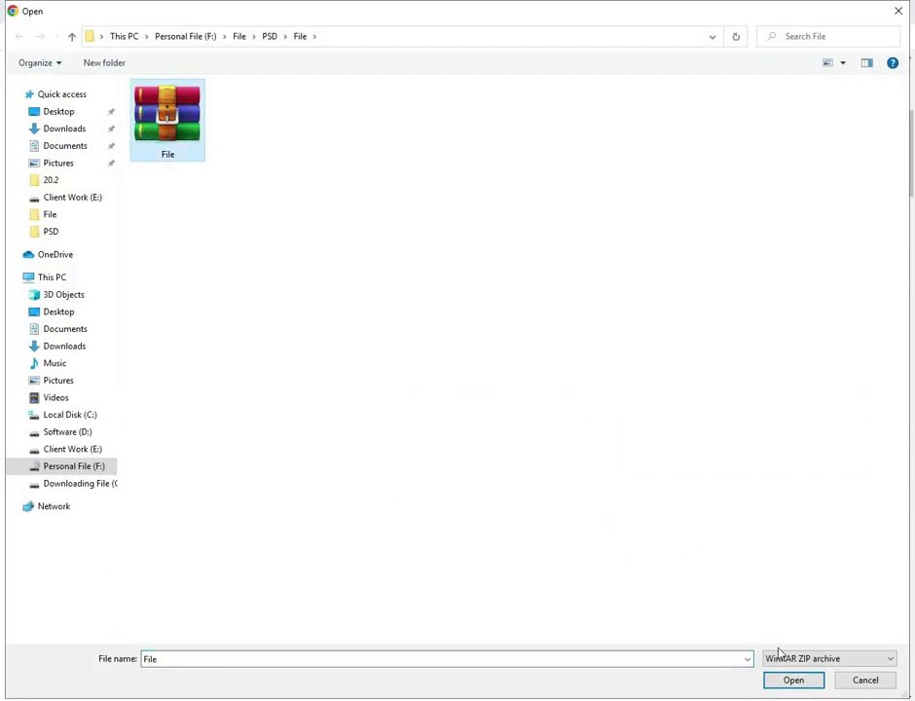
{"action": "left_click", "coordinate": [794, 679]}
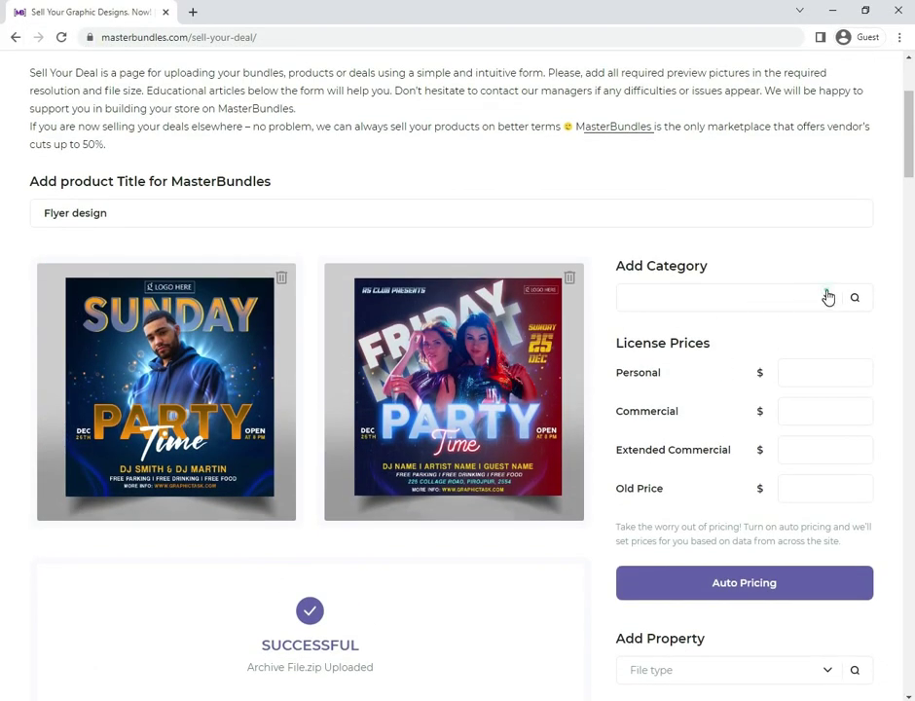
- Assign the Templates › Printable category and its Flyers subcategory
{"action": "left_click", "coordinate": [827, 296]}
{"action": "scroll", "coordinate": [731, 409], "scroll_direction": "down", "scroll_amount": 1}
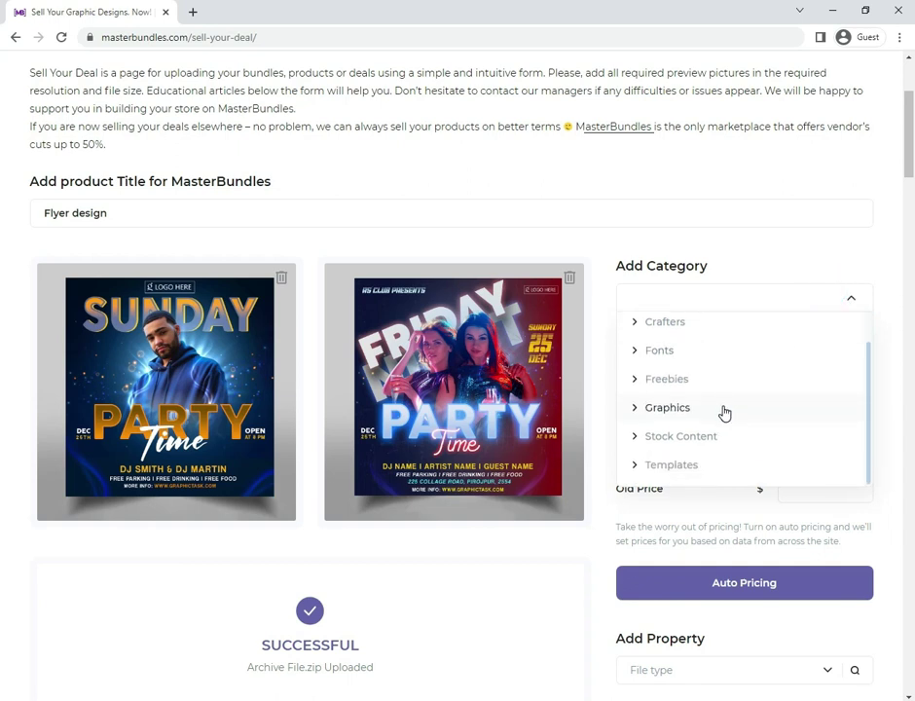
{"action": "left_click", "coordinate": [636, 468]}
{"action": "scroll", "coordinate": [720, 437], "scroll_direction": "down", "scroll_amount": 2}
{"action": "scroll", "coordinate": [735, 435], "scroll_direction": "down", "scroll_amount": 1}
{"action": "scroll", "coordinate": [750, 433], "scroll_direction": "down", "scroll_amount": 1}
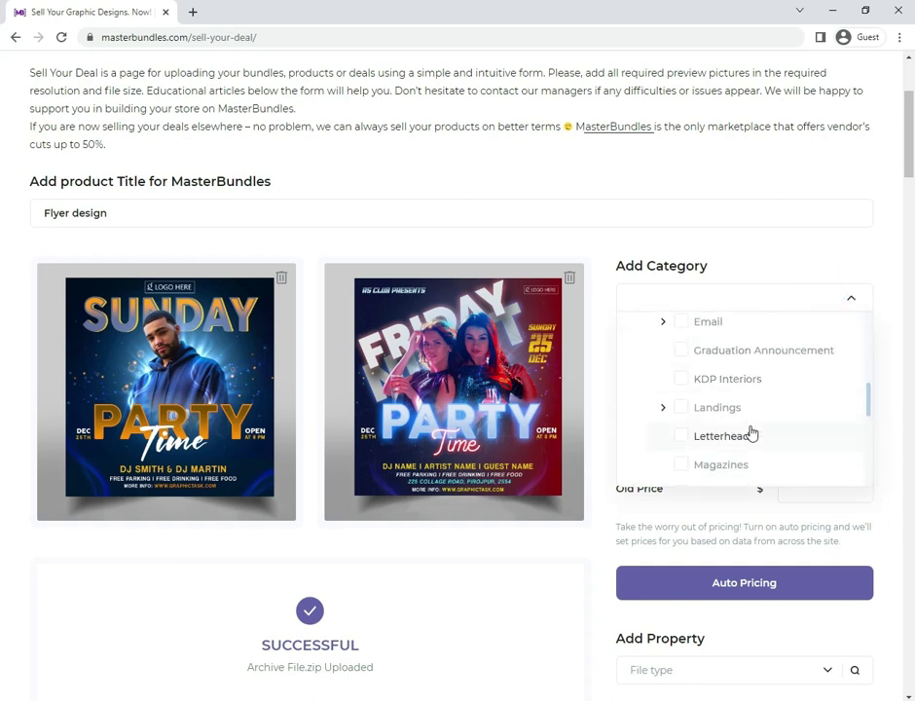
{"action": "scroll", "coordinate": [755, 430], "scroll_direction": "down", "scroll_amount": 1}
{"action": "scroll", "coordinate": [759, 427], "scroll_direction": "down", "scroll_amount": 1}
{"action": "scroll", "coordinate": [759, 426], "scroll_direction": "down", "scroll_amount": 2}
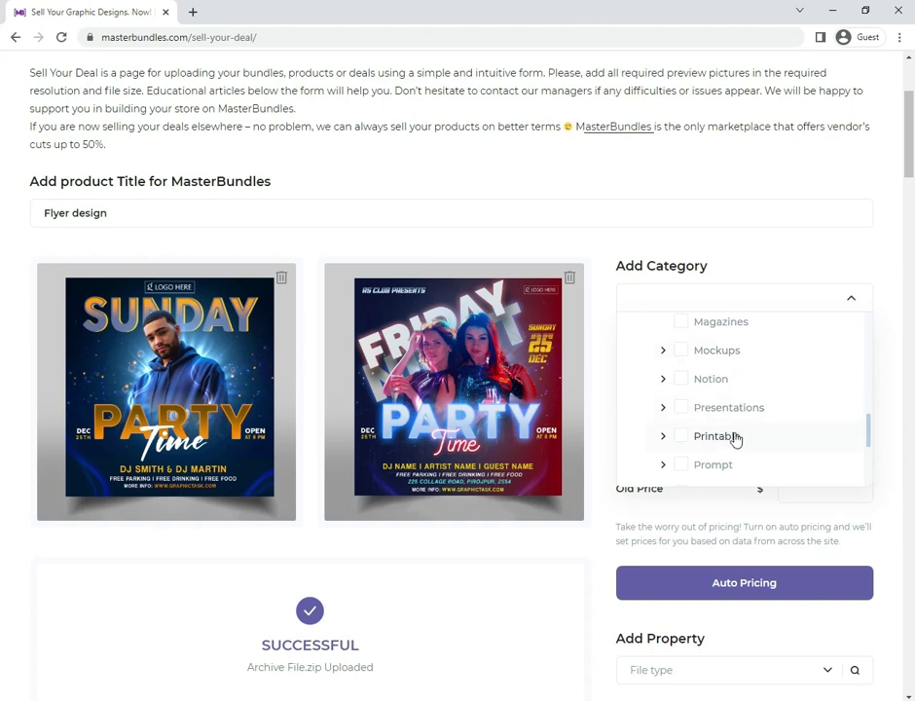
{"action": "left_click", "coordinate": [671, 442]}
{"action": "scroll", "coordinate": [772, 422], "scroll_direction": "down", "scroll_amount": 2}
{"action": "scroll", "coordinate": [779, 414], "scroll_direction": "down", "scroll_amount": 2}
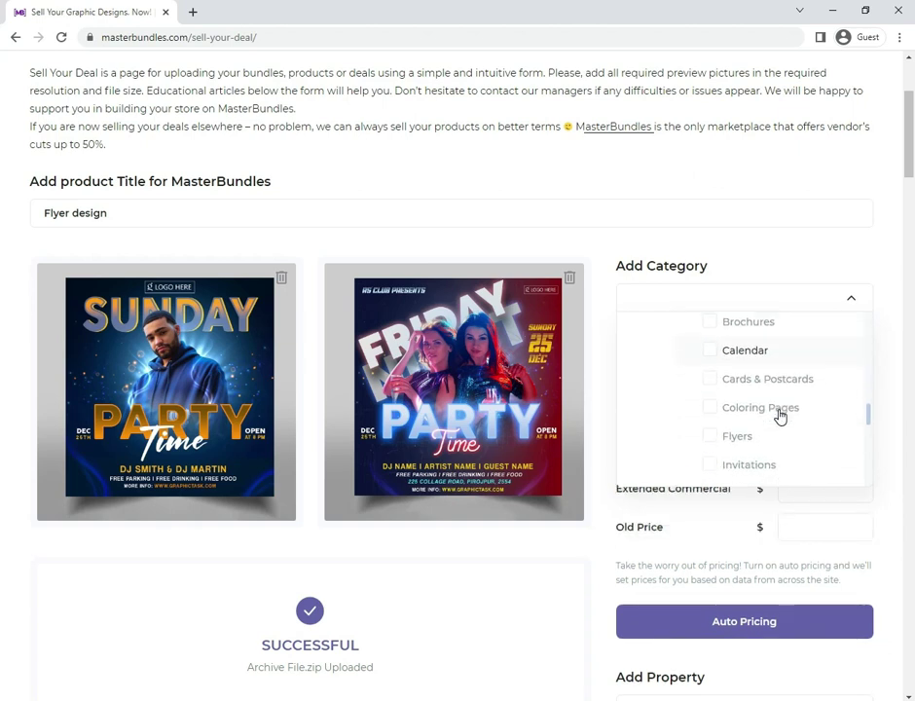
{"action": "left_click", "coordinate": [738, 437]}
{"action": "left_click", "coordinate": [657, 232]}
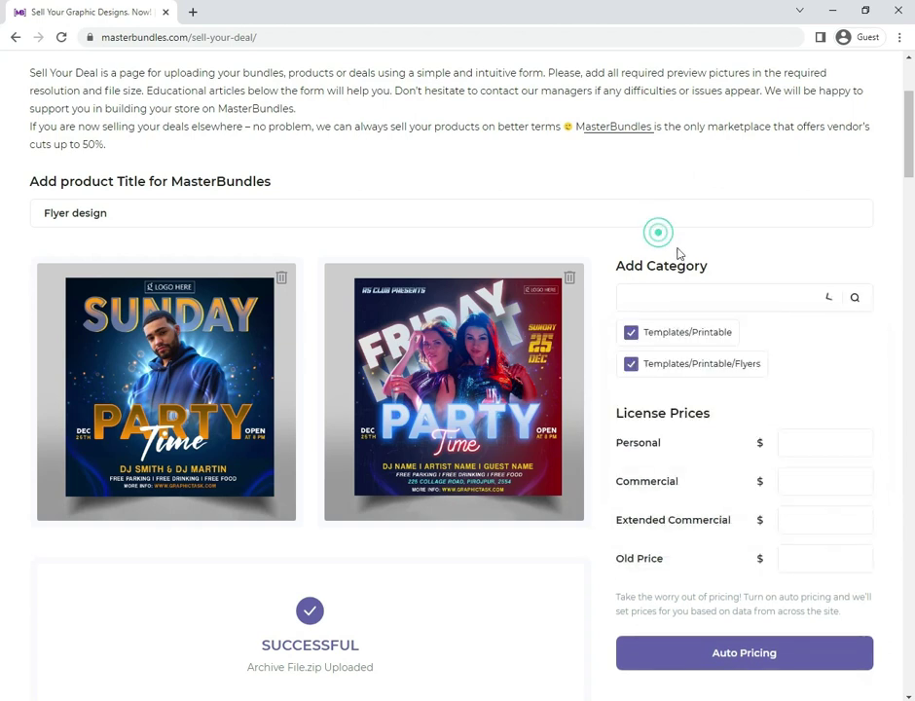
- Apply Auto Pricing to fill in license prices of 4, 13, 29 and 62
{"action": "scroll", "coordinate": [818, 443], "scroll_direction": "down", "scroll_amount": 1}
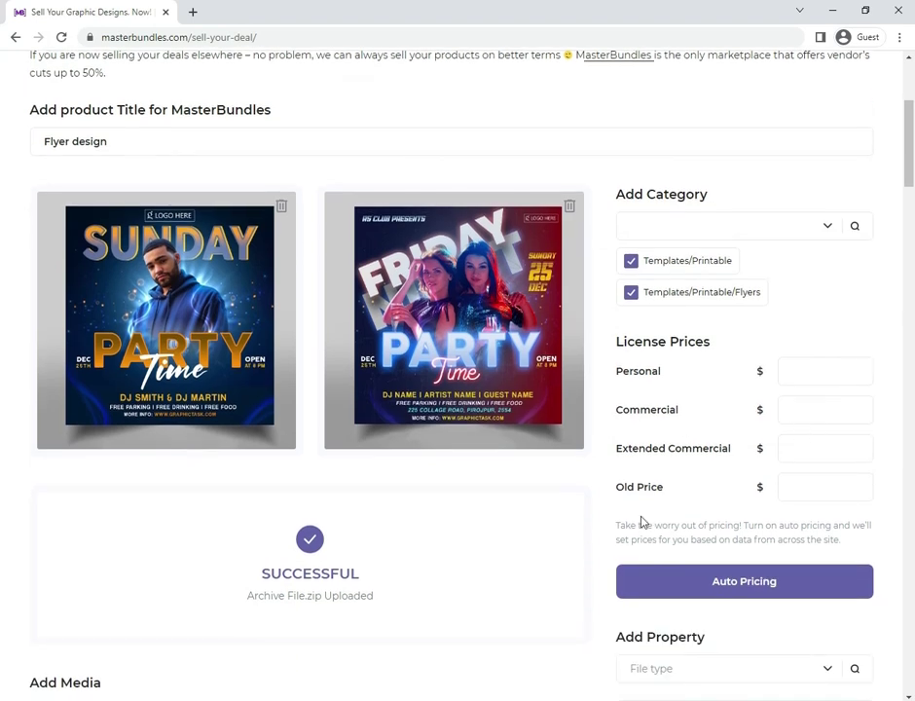
{"action": "left_click", "coordinate": [726, 584]}
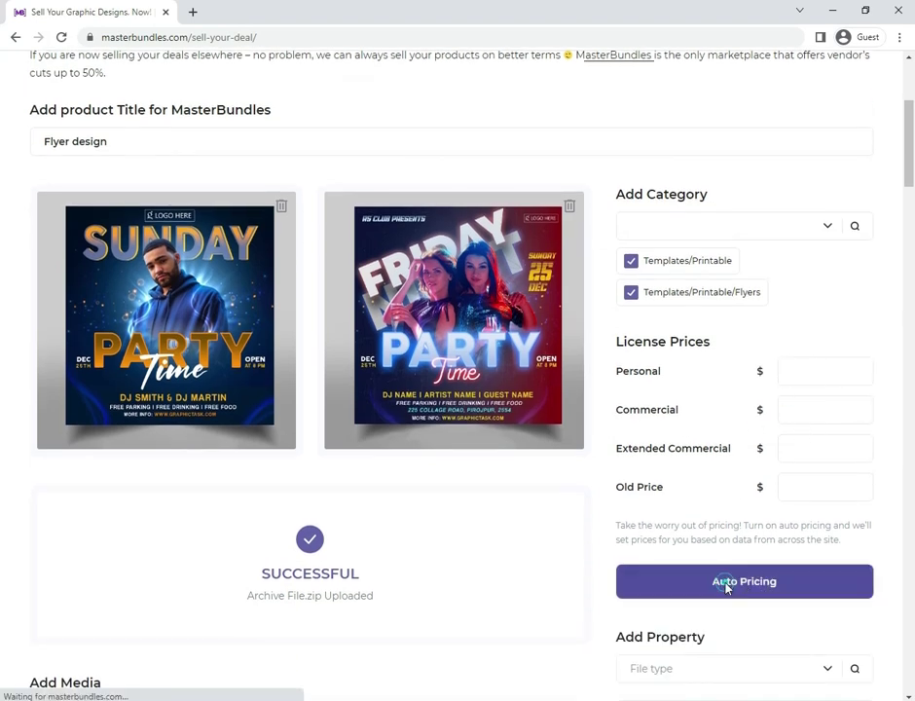
{"action": "scroll", "coordinate": [660, 445], "scroll_direction": "down", "scroll_amount": 2}
{"action": "scroll", "coordinate": [584, 336], "scroll_direction": "down", "scroll_amount": 1}
- Paste the YouTube video link into the product's video field
{"action": "scroll", "coordinate": [526, 327], "scroll_direction": "down", "scroll_amount": 3}
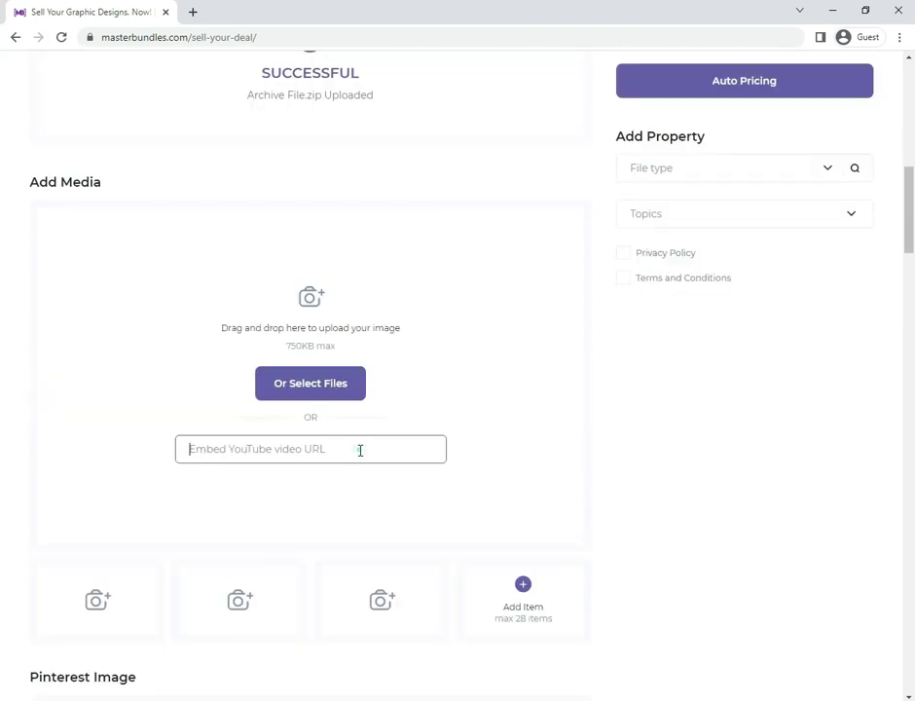
{"action": "left_click", "coordinate": [359, 449]}
{"action": "type", "text": "https://youtu.be/ZYOzo1QE1qU"}
{"action": "scroll", "coordinate": [402, 465], "scroll_direction": "down", "scroll_amount": 5}
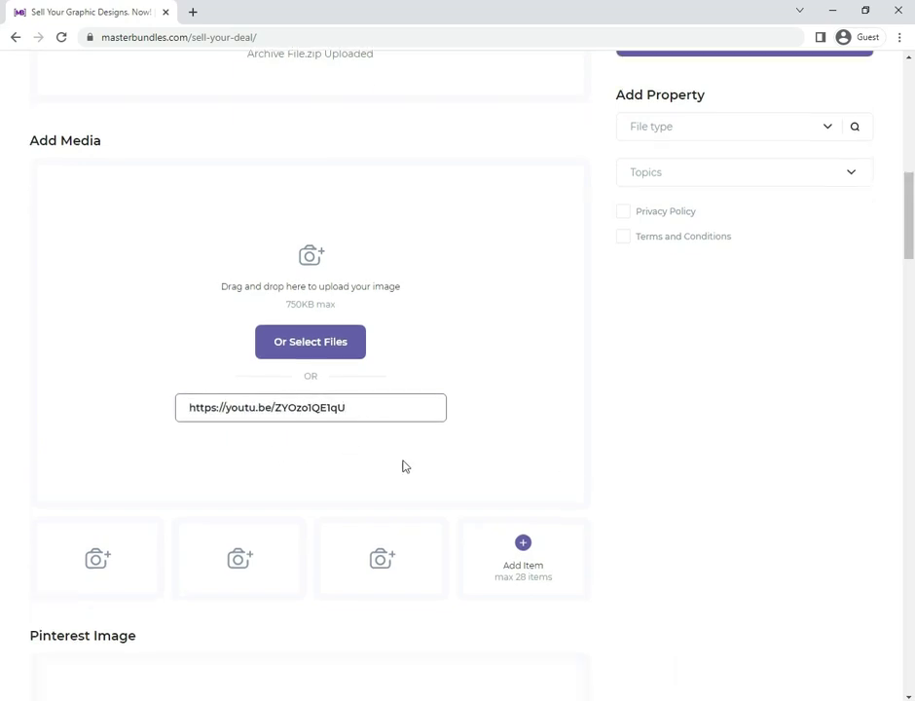
- Upload the Sunday Party Time flyer as the Pinterest image
{"action": "left_click", "coordinate": [341, 435]}
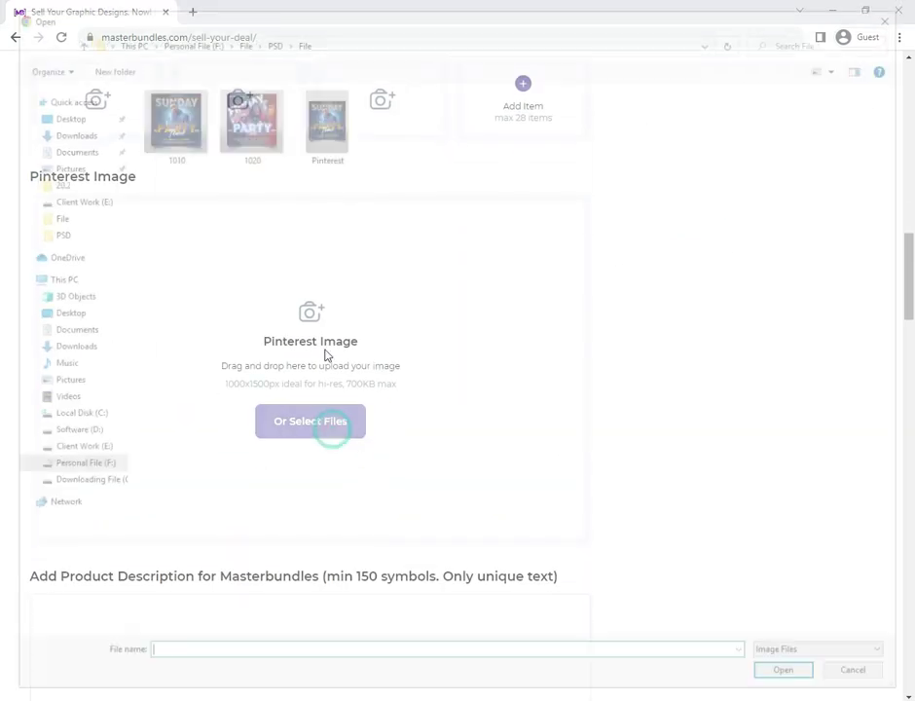
{"action": "left_click", "coordinate": [327, 120]}
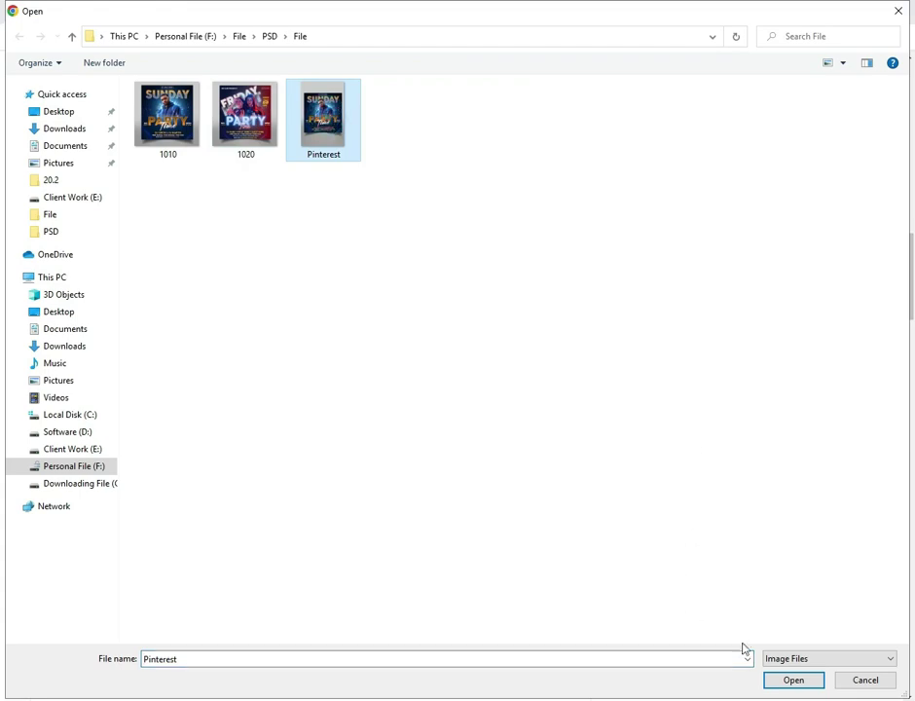
{"action": "left_click", "coordinate": [794, 679]}
{"action": "scroll", "coordinate": [322, 302], "scroll_direction": "down", "scroll_amount": 1}
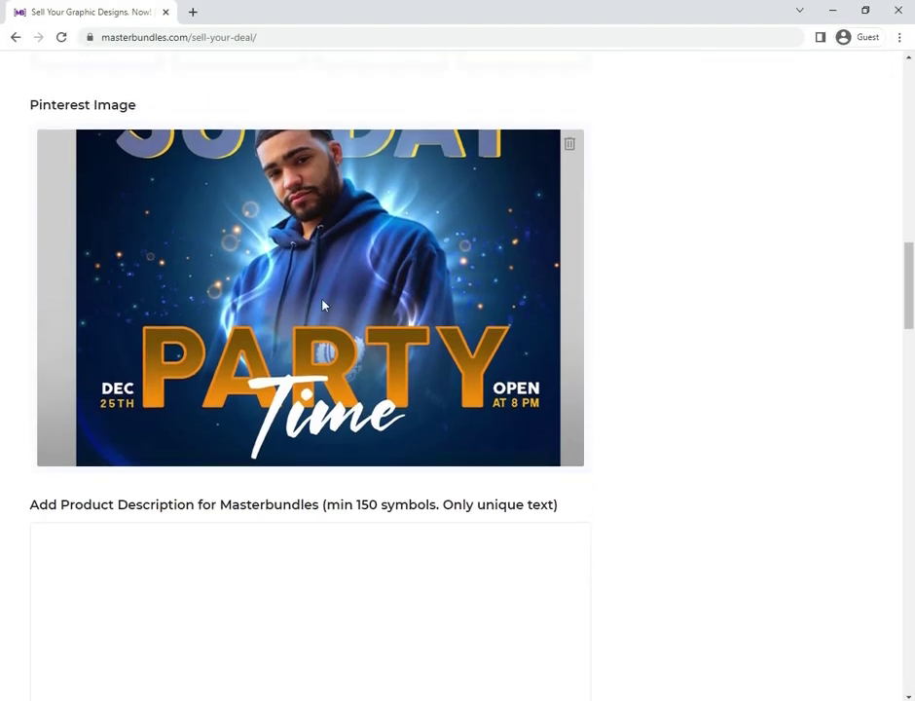
{"action": "scroll", "coordinate": [355, 362], "scroll_direction": "down", "scroll_amount": 3}
{"action": "scroll", "coordinate": [309, 365], "scroll_direction": "up", "scroll_amount": 3}
- Paste the prepared text into the product description box
{"action": "left_click_drag", "start_coordinate": [19, 289], "coordinate": [563, 285]}
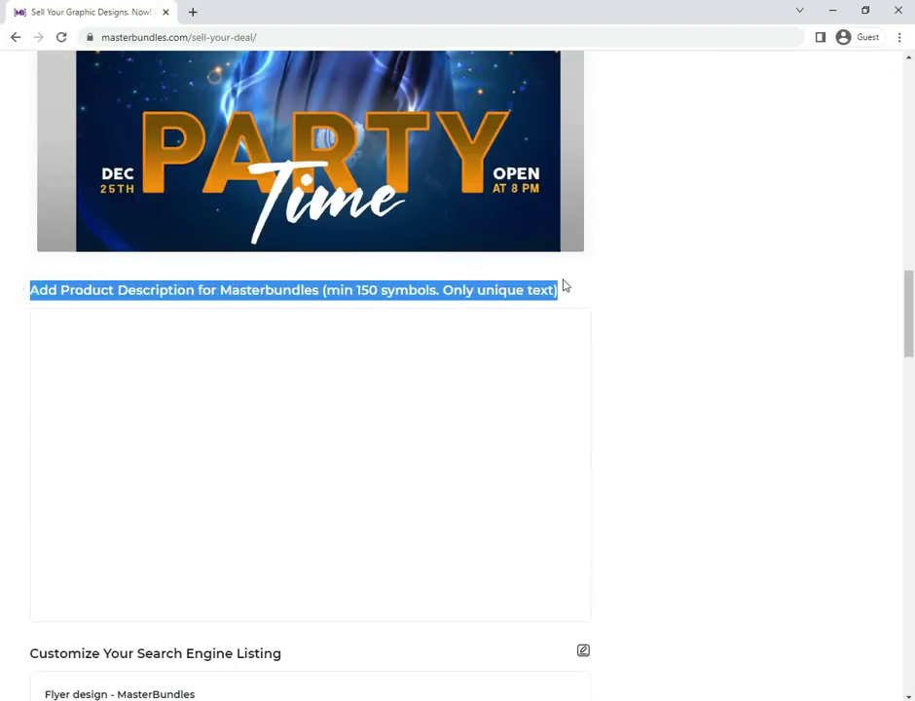
{"action": "left_click", "coordinate": [239, 371]}
{"action": "type", "text": "Looking for an eye-catching and professional flyer design? Look no further than the Flyer Design Bundle from Masterbundles!  This bundle includes a variety of high-quality flyer templates, perfect for promoting your business, event, or product. With a range of styles and designs to choose from, you'll be sure to find a template that suits your needs.  Each template is fully customizable, so you can easily add your own text, images, and branding. Plus, they come in a variety of formats, including PSD, AI, and EPS, so you can use them with your favorite design software.  Whether you're a small business owner, event planner, or marketer, the Flyer Design Bundle from Masterbundles is a must-have resource for creating professional, high-quality flyers that get noticed. So why wait? Get your bundle today and start designing your next flyer masterpiece!"}
{"action": "scroll", "coordinate": [549, 388], "scroll_direction": "down", "scroll_amount": 2}
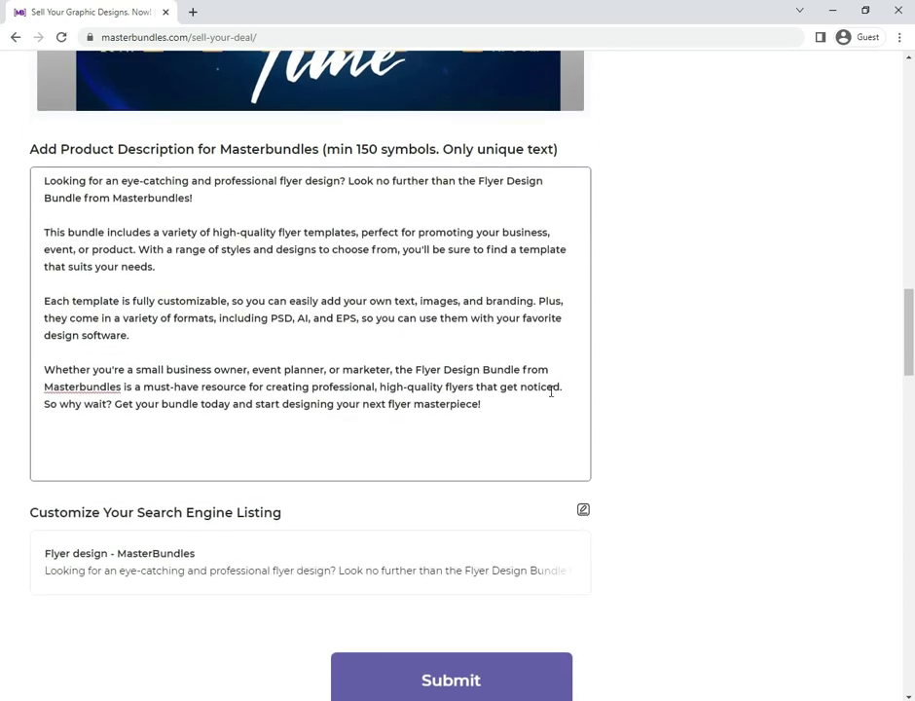
{"action": "scroll", "coordinate": [336, 464], "scroll_direction": "down", "scroll_amount": 1}
{"action": "scroll", "coordinate": [752, 458], "scroll_direction": "down", "scroll_amount": 2}
{"action": "scroll", "coordinate": [746, 426], "scroll_direction": "up", "scroll_amount": 8}
{"action": "scroll", "coordinate": [723, 379], "scroll_direction": "up", "scroll_amount": 4}
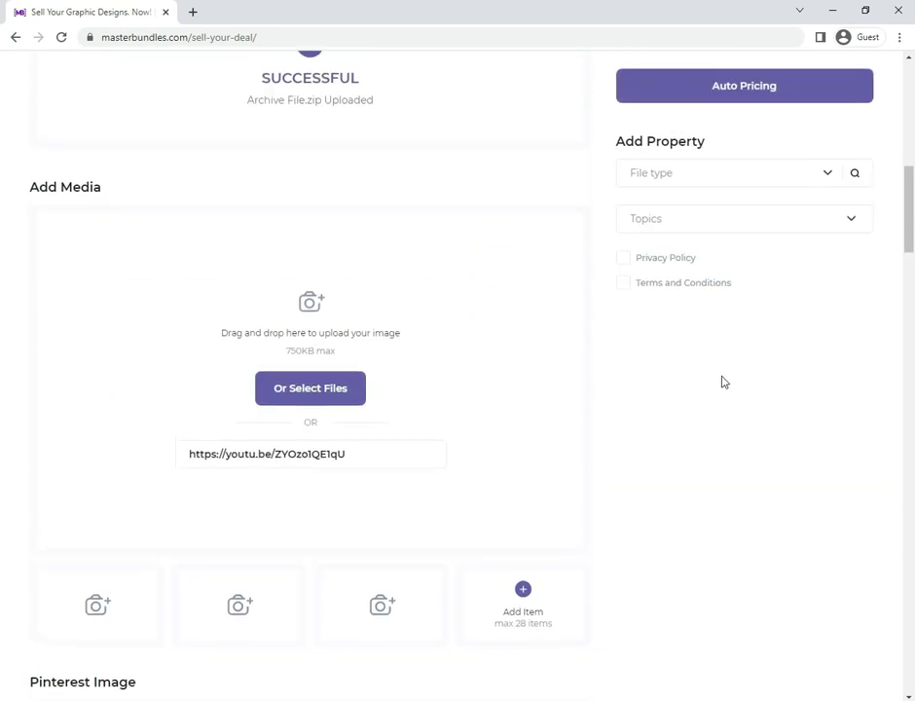
{"action": "scroll", "coordinate": [673, 382], "scroll_direction": "up", "scroll_amount": 3}
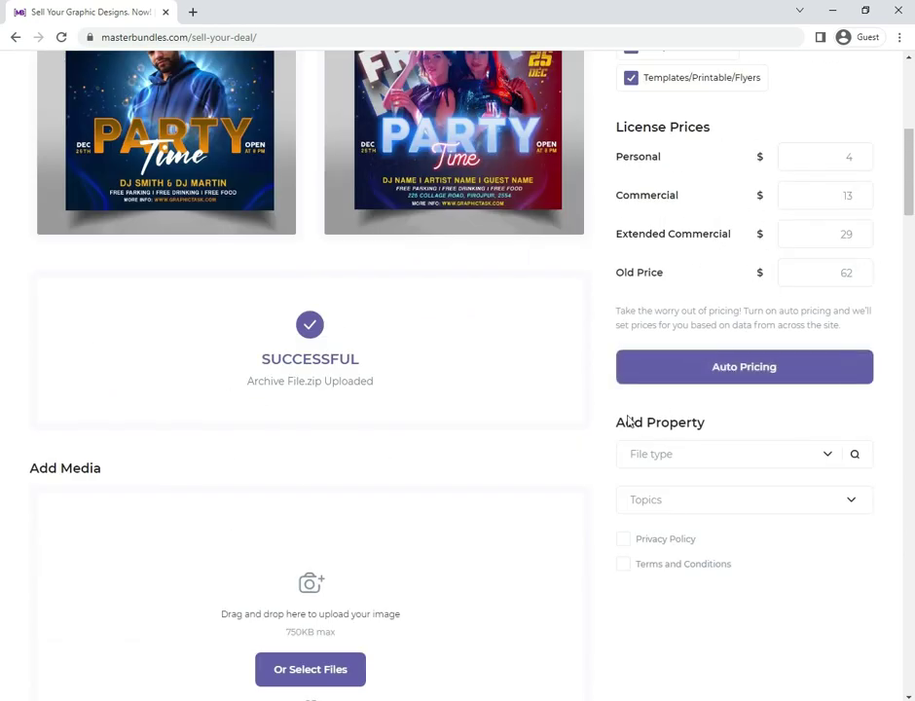
{"action": "scroll", "coordinate": [642, 433], "scroll_direction": "down", "scroll_amount": 1}
- Set the product's file type to PSD
{"action": "left_click", "coordinate": [683, 388]}
{"action": "left_click", "coordinate": [670, 380]}
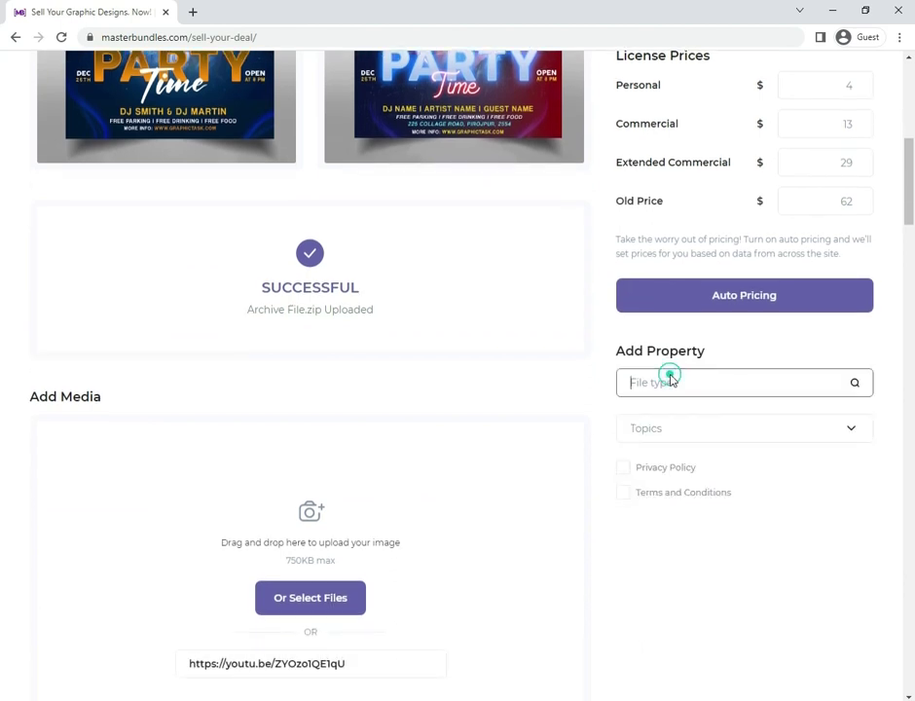
{"action": "scroll", "coordinate": [670, 380], "scroll_direction": "down", "scroll_amount": 3}
{"action": "type", "text": "Psd"}
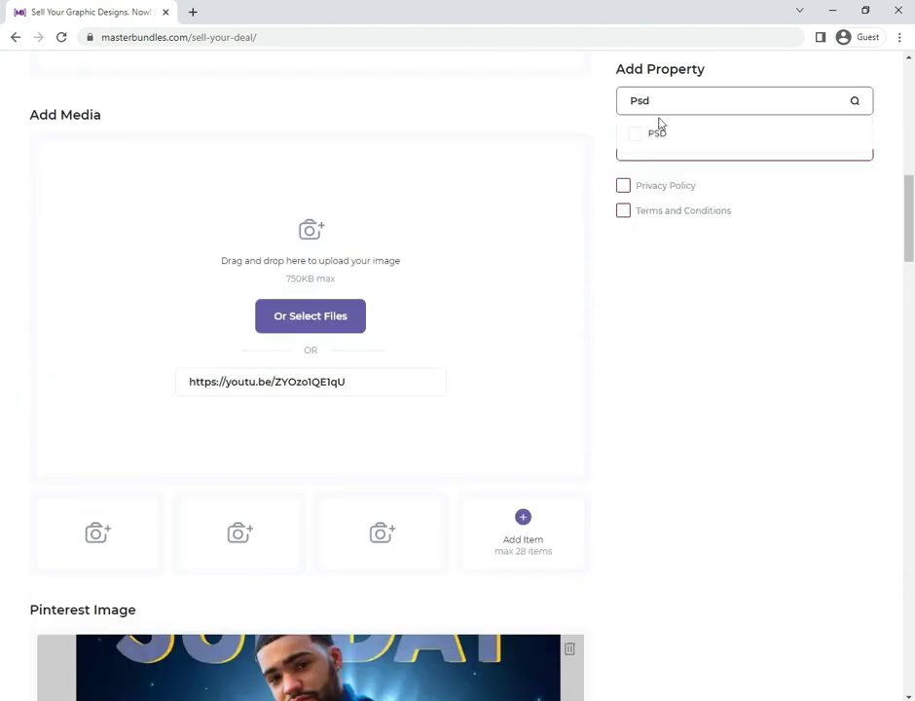
{"action": "left_click", "coordinate": [646, 133]}
{"action": "left_click", "coordinate": [651, 287]}
- Accept the Privacy Policy and Terms and Conditions, and tag the DJ topic
{"action": "left_click", "coordinate": [623, 224]}
{"action": "left_click", "coordinate": [623, 249]}
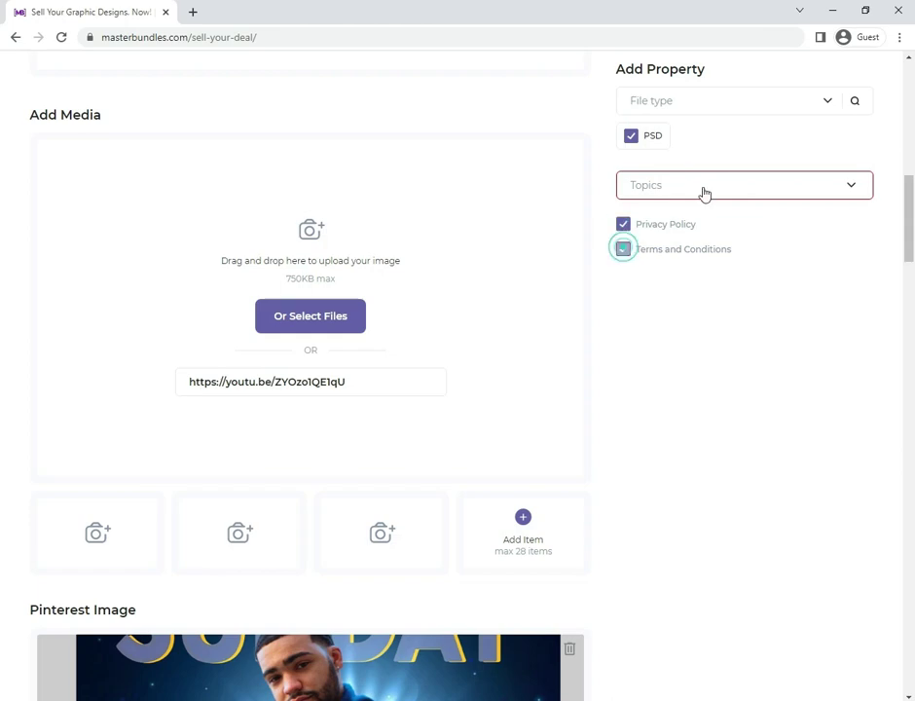
{"action": "left_click", "coordinate": [704, 188]}
{"action": "scroll", "coordinate": [680, 333], "scroll_direction": "down", "scroll_amount": 2}
{"action": "left_click", "coordinate": [668, 328]}
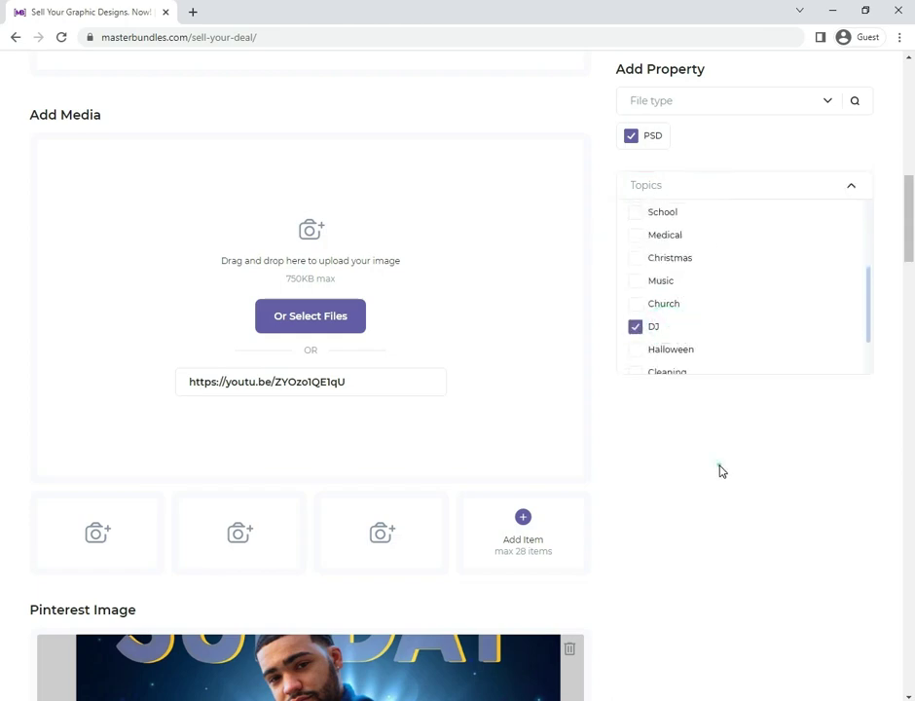
- Submit the Flyer design product for publication
{"action": "scroll", "coordinate": [719, 471], "scroll_direction": "down", "scroll_amount": 1}
{"action": "scroll", "coordinate": [705, 469], "scroll_direction": "down", "scroll_amount": 3}
{"action": "scroll", "coordinate": [682, 478], "scroll_direction": "down", "scroll_amount": 8}
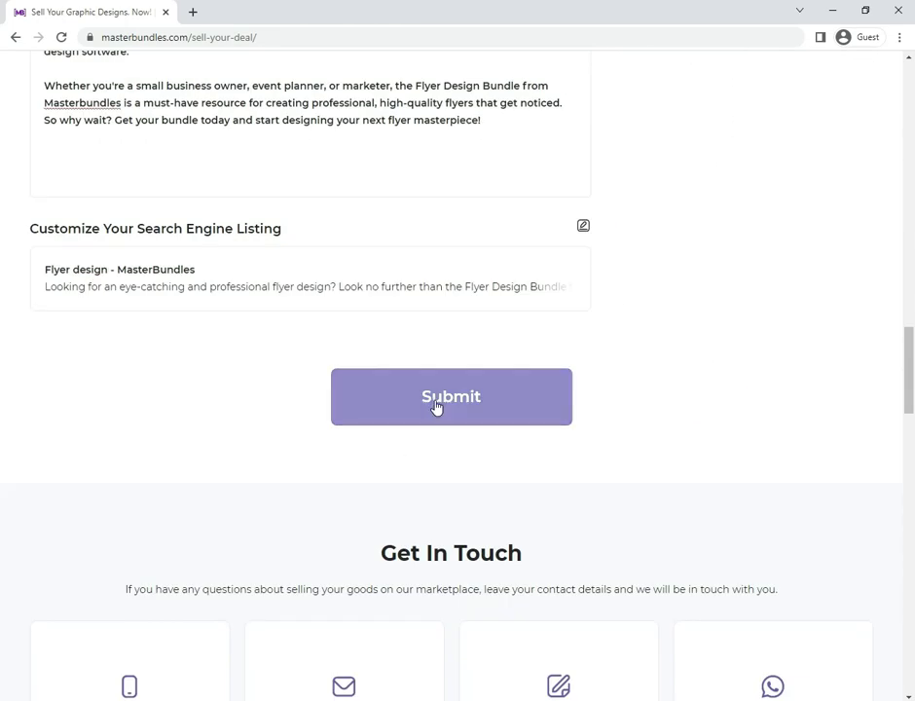
{"action": "left_click", "coordinate": [435, 408]}
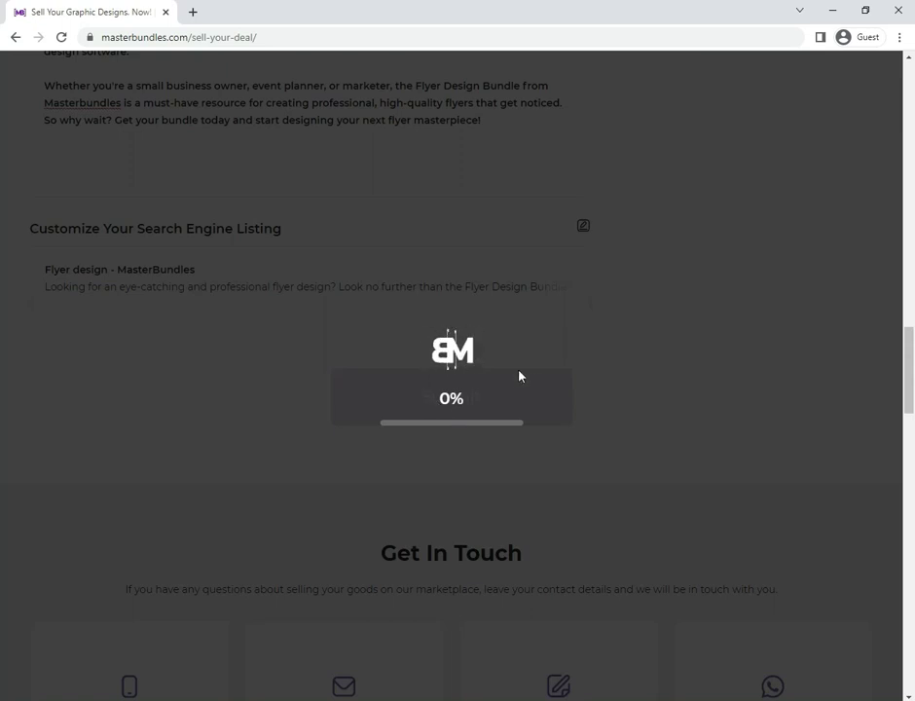
- Wait for the upload to finish until the Thank you! confirmation appears
{"action": "scroll", "coordinate": [497, 396], "scroll_direction": "up", "scroll_amount": 1}
{"action": "scroll", "coordinate": [497, 396], "scroll_direction": "up", "scroll_amount": 1}
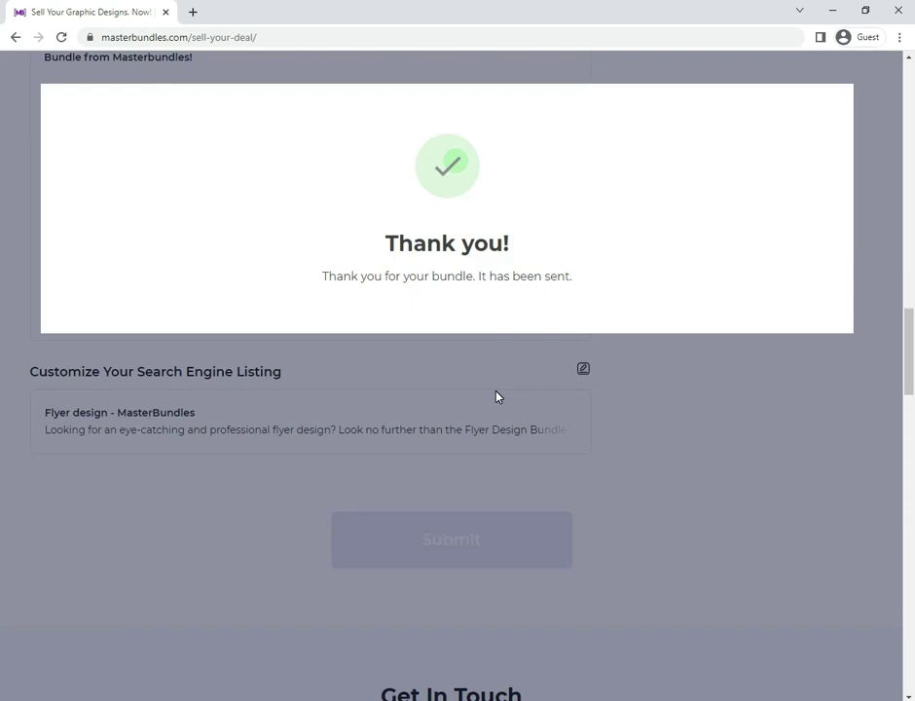
{"action": "left_click_drag", "start_coordinate": [320, 278], "coordinate": [595, 278]}
- Dismiss the thank-you message and review the Flyer design card's details, including Views: 14
{"action": "left_click", "coordinate": [614, 355]}
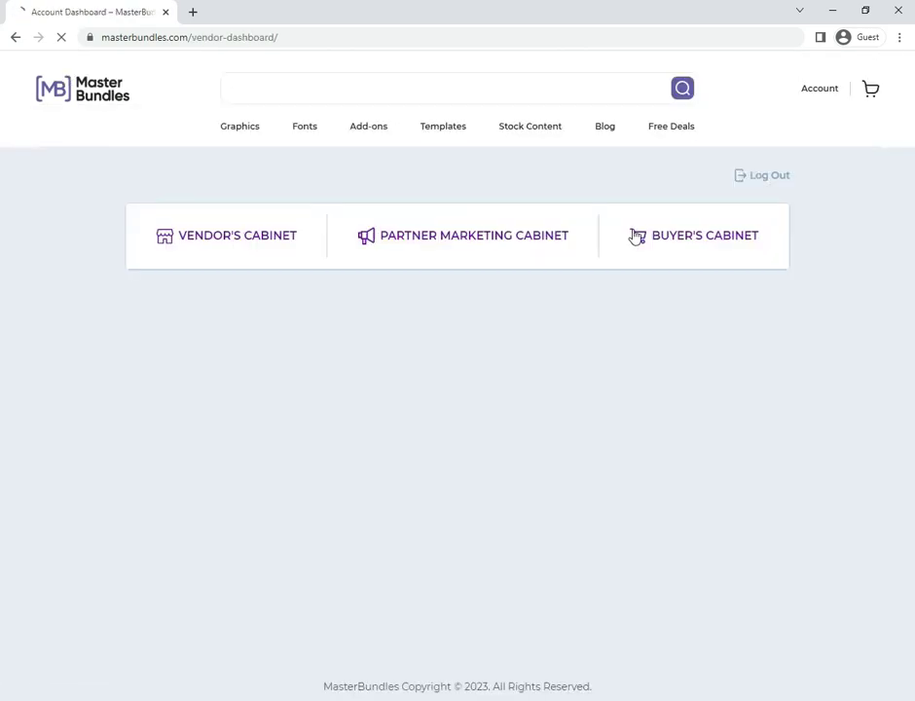
{"action": "scroll", "coordinate": [572, 257], "scroll_direction": "down", "scroll_amount": 5}
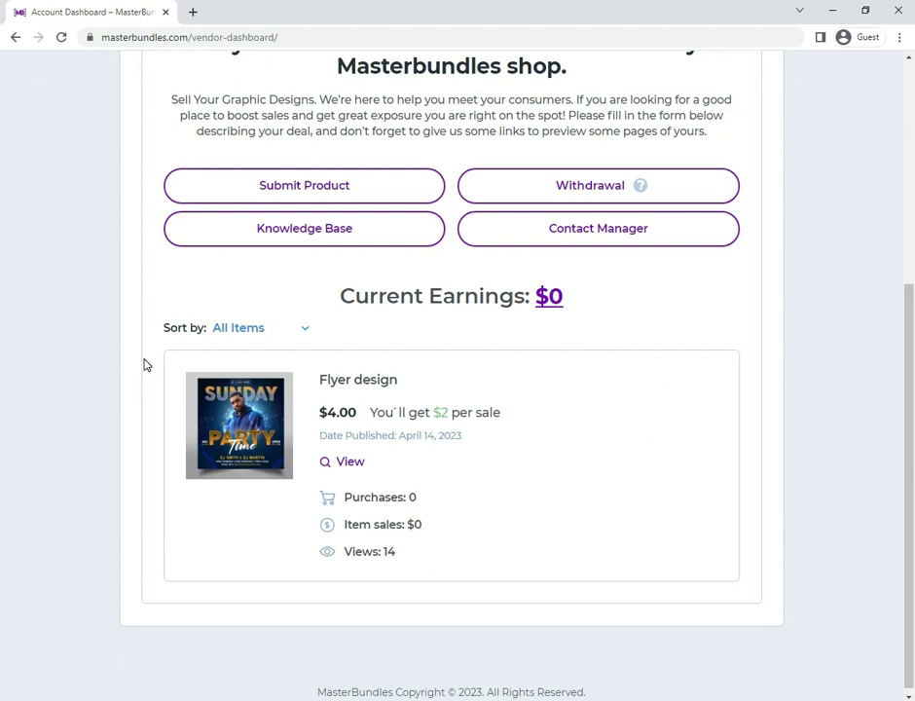
{"action": "left_click_drag", "start_coordinate": [144, 364], "coordinate": [594, 579]}
{"action": "left_click", "coordinate": [595, 577]}
{"action": "triple_click", "coordinate": [404, 551]}
{"action": "left_click", "coordinate": [394, 574]}
- Open the Flyer design product page, showing the $4, $13 and $29 licences
{"action": "scroll", "coordinate": [437, 536], "scroll_direction": "up", "scroll_amount": 1}
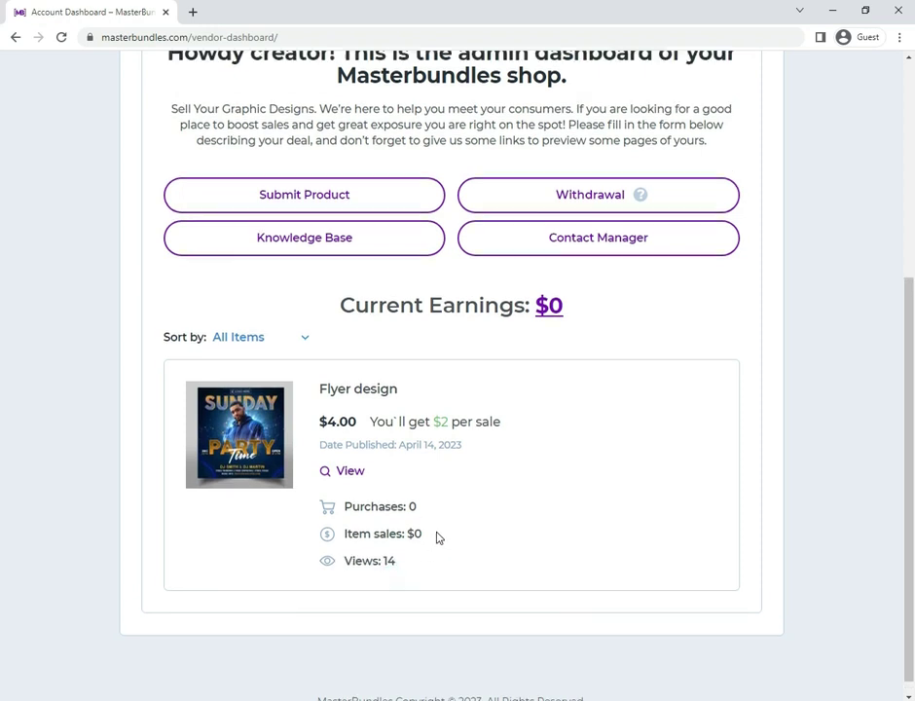
{"action": "scroll", "coordinate": [437, 536], "scroll_direction": "up", "scroll_amount": 1}
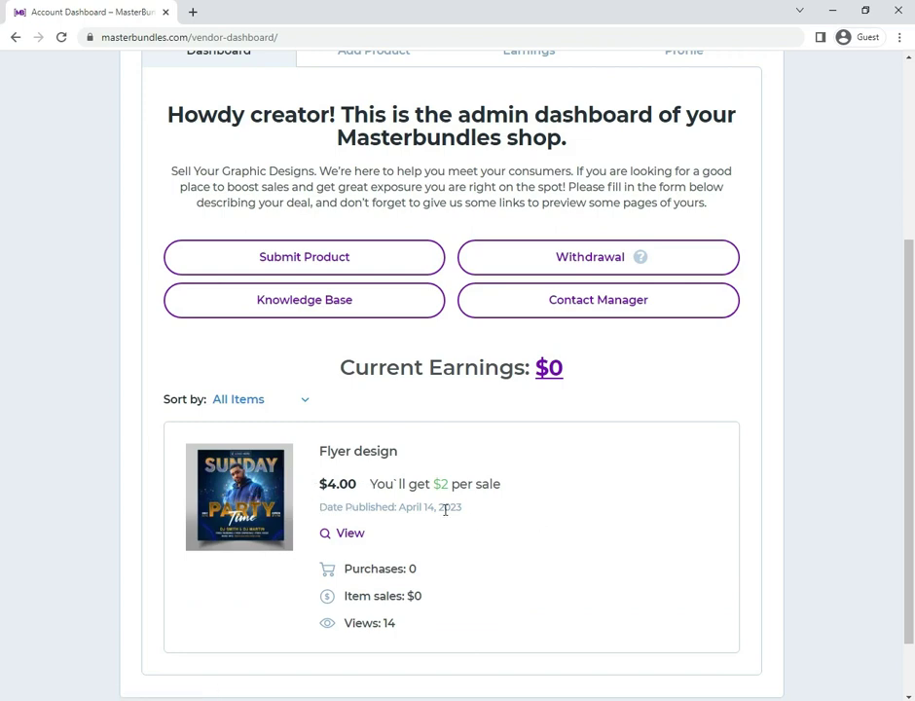
{"action": "scroll", "coordinate": [424, 492], "scroll_direction": "up", "scroll_amount": 1}
{"action": "scroll", "coordinate": [423, 411], "scroll_direction": "up", "scroll_amount": 3}
{"action": "scroll", "coordinate": [480, 443], "scroll_direction": "down", "scroll_amount": 5}
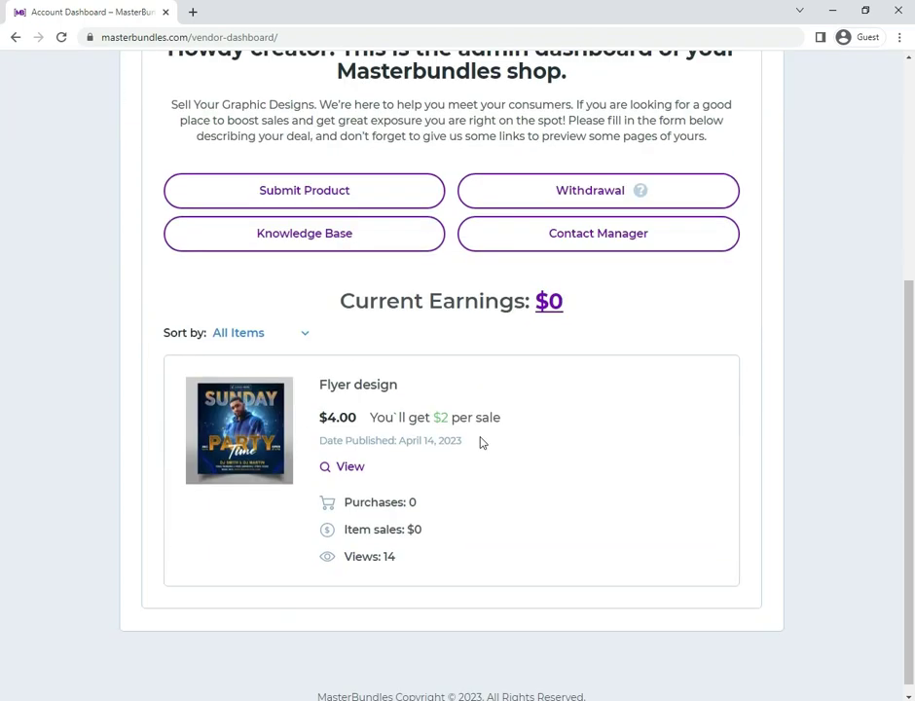
{"action": "left_click", "coordinate": [261, 442]}
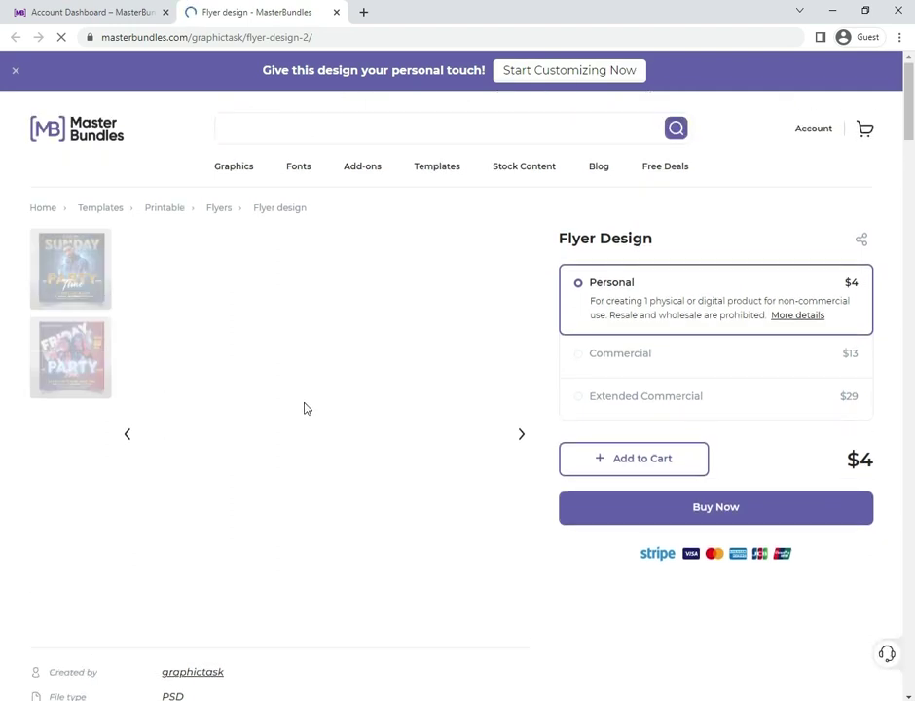
{"action": "scroll", "coordinate": [304, 408], "scroll_direction": "down", "scroll_amount": 1}
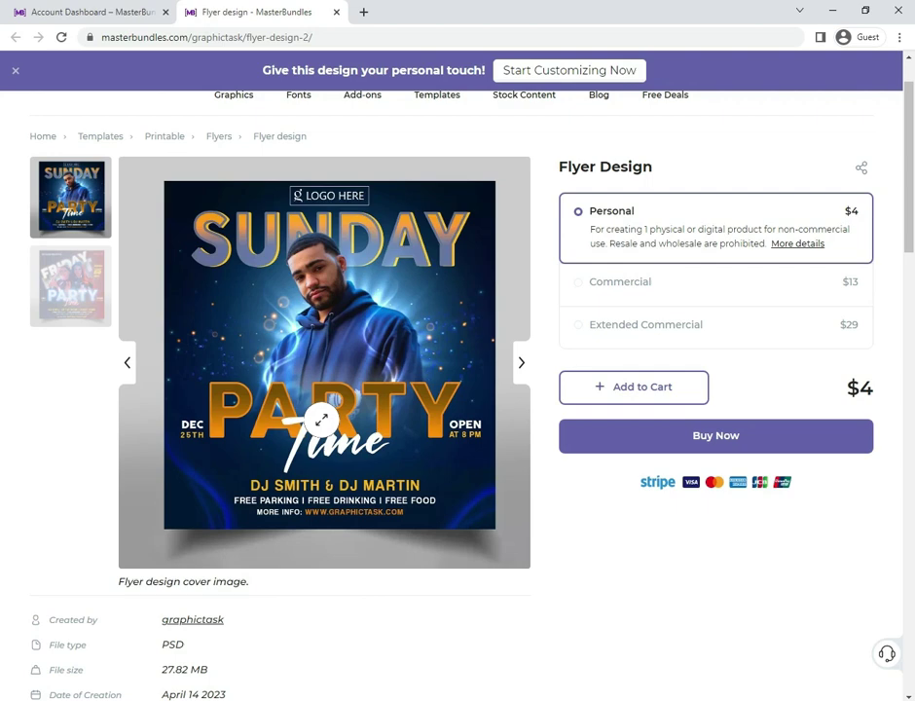
{"action": "scroll", "coordinate": [225, 390], "scroll_direction": "down", "scroll_amount": 5}
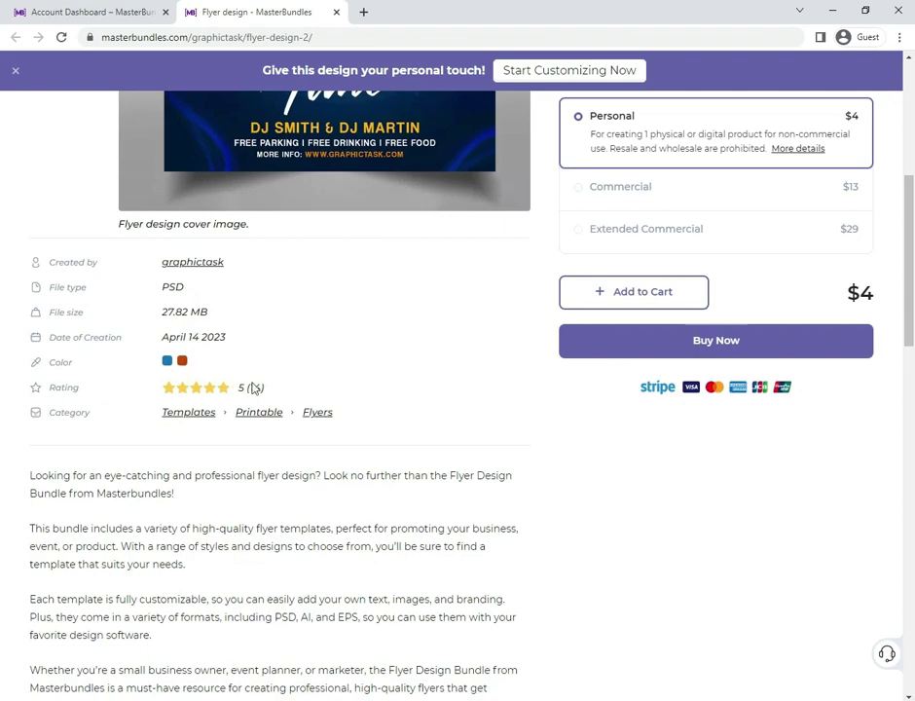
{"action": "scroll", "coordinate": [252, 387], "scroll_direction": "down", "scroll_amount": 2}
{"action": "scroll", "coordinate": [284, 437], "scroll_direction": "down", "scroll_amount": 4}
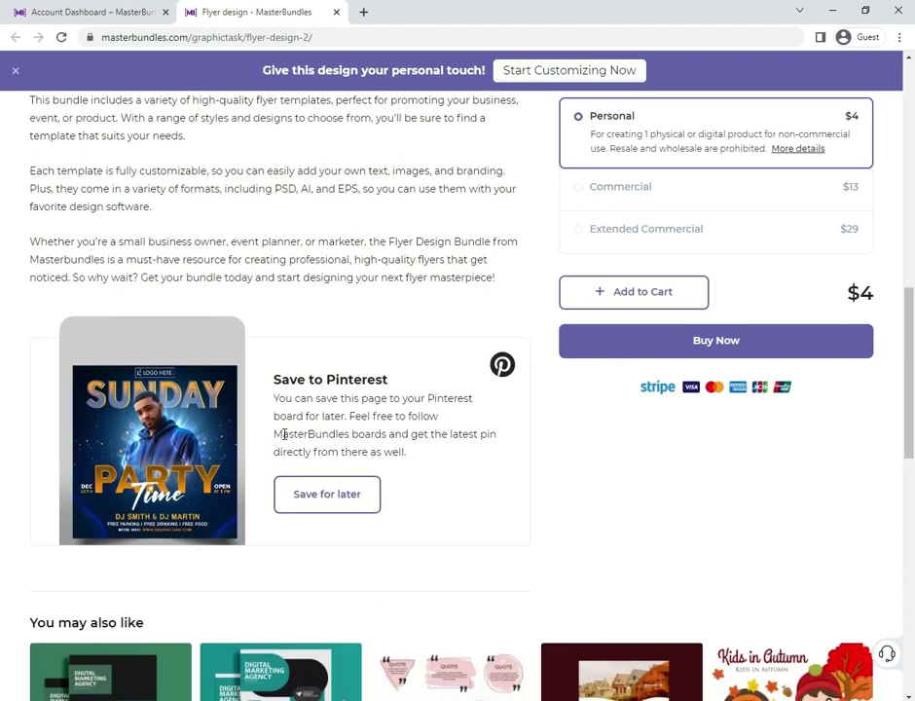
{"action": "scroll", "coordinate": [286, 443], "scroll_direction": "down", "scroll_amount": 3}
{"action": "scroll", "coordinate": [411, 489], "scroll_direction": "down", "scroll_amount": 4}
{"action": "scroll", "coordinate": [426, 545], "scroll_direction": "up", "scroll_amount": 6}
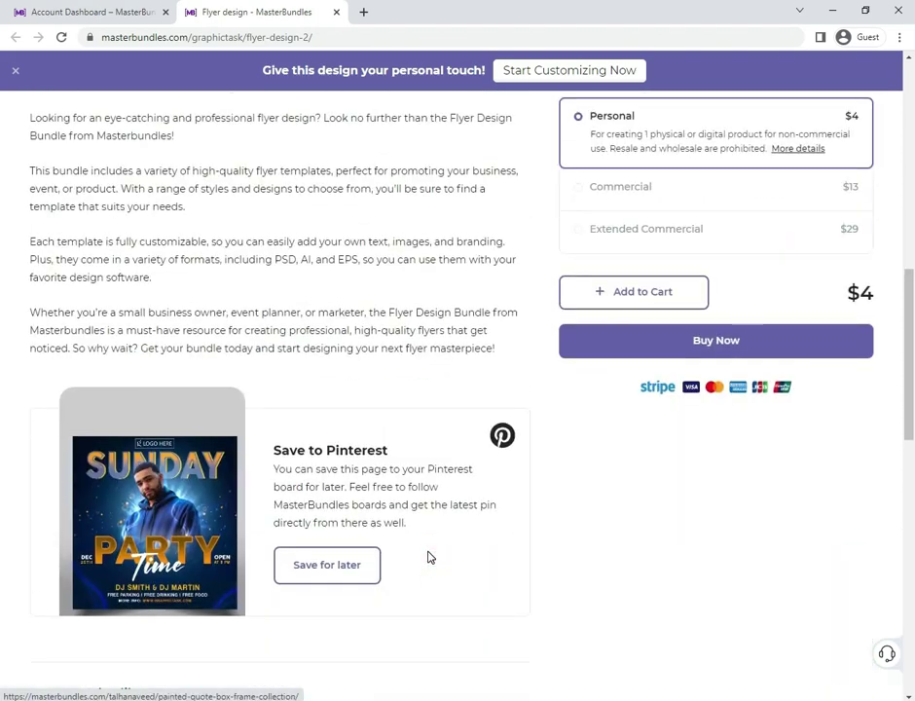
{"action": "scroll", "coordinate": [429, 555], "scroll_direction": "up", "scroll_amount": 5}
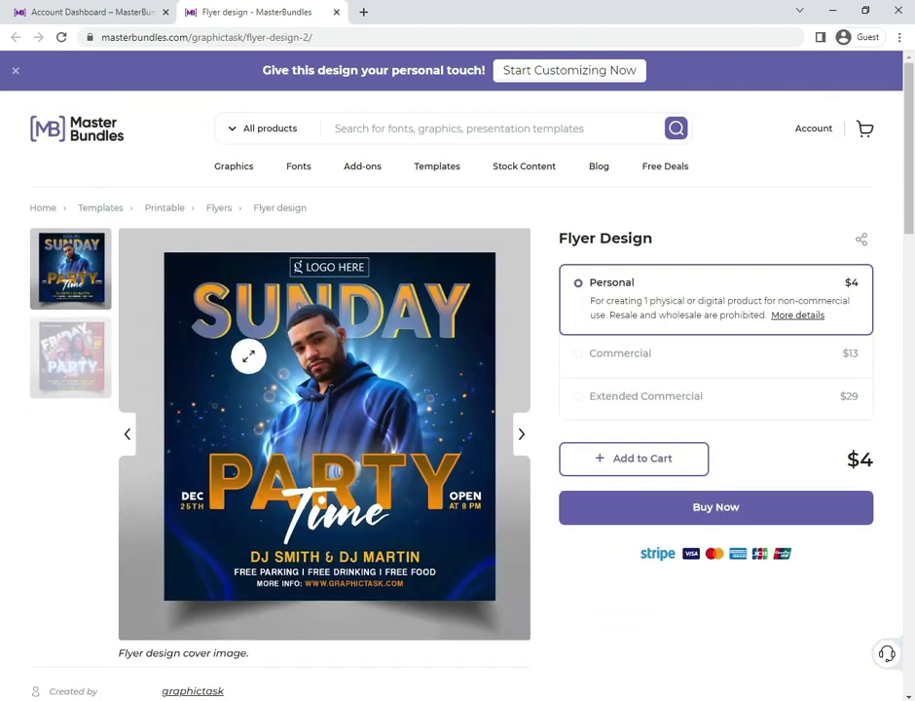
{"action": "scroll", "coordinate": [303, 379], "scroll_direction": "down", "scroll_amount": 1}
{"action": "scroll", "coordinate": [321, 389], "scroll_direction": "up", "scroll_amount": 1}
{"action": "scroll", "coordinate": [390, 389], "scroll_direction": "down", "scroll_amount": 4}
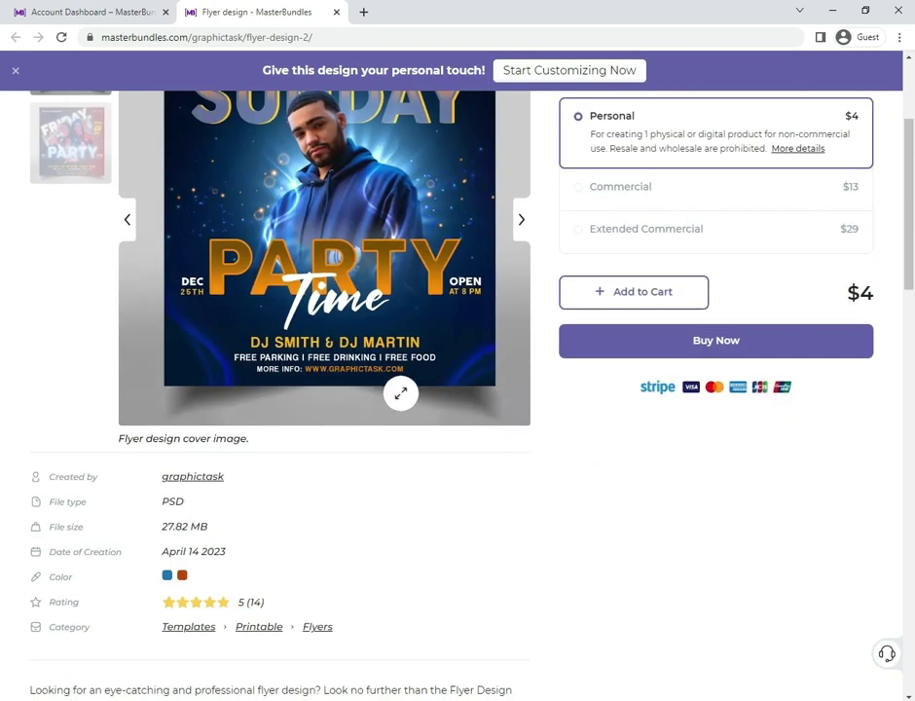